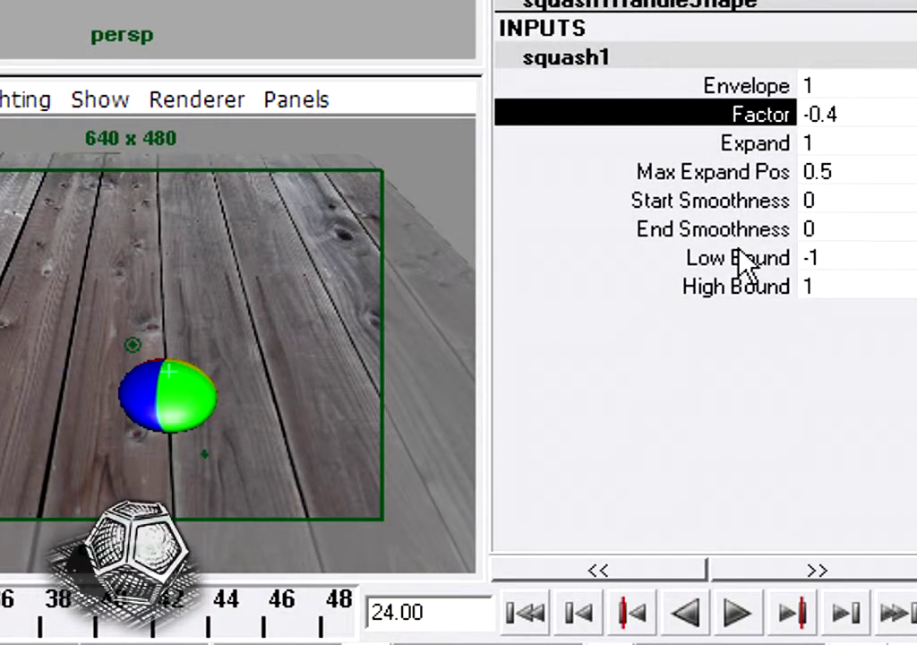
Set the squash1 Low Bound to -1.6 and High Bound to 1.6, then sweep Factor to preview
{"action": "left_click", "coordinate": [740, 259]}
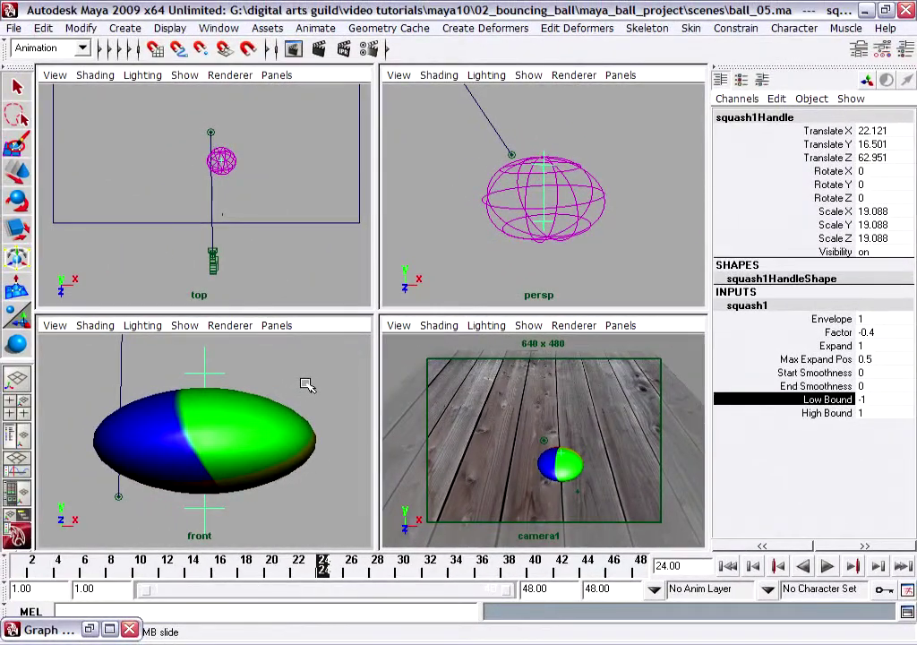
{"action": "mouse_move", "coordinate": [307, 385]}
{"action": "middle_mouse_down"}
{"action": "mouse_move", "coordinate": [314, 387]}
{"action": "mouse_move", "coordinate": [301, 381]}
{"action": "mouse_move", "coordinate": [328, 385]}
{"action": "mouse_move", "coordinate": [318, 387]}
{"action": "middle_mouse_up"}
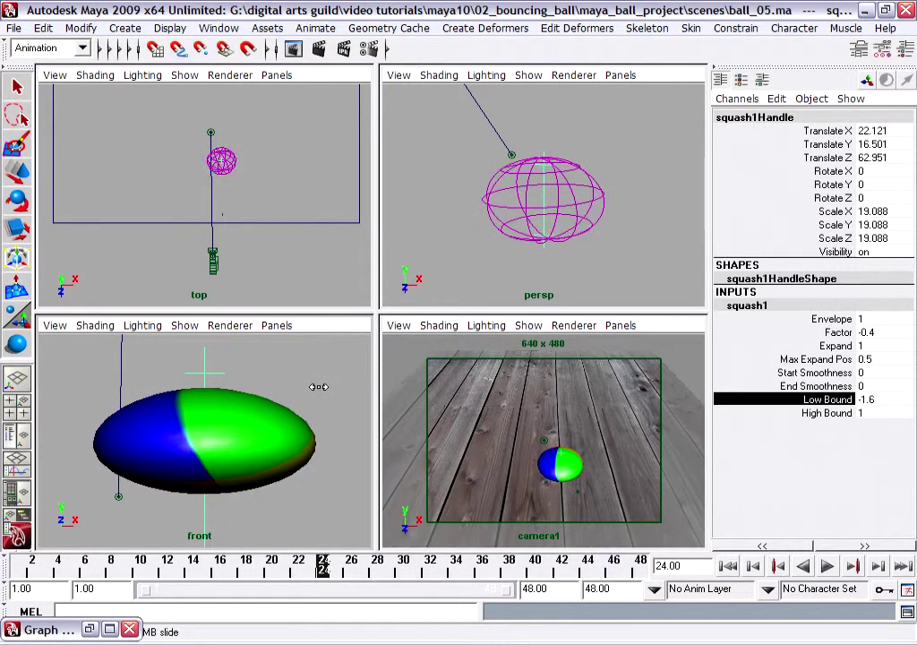
{"action": "left_click", "coordinate": [824, 413]}
{"action": "middle_click_drag", "start_coordinate": [299, 379], "coordinate": [329, 381]}
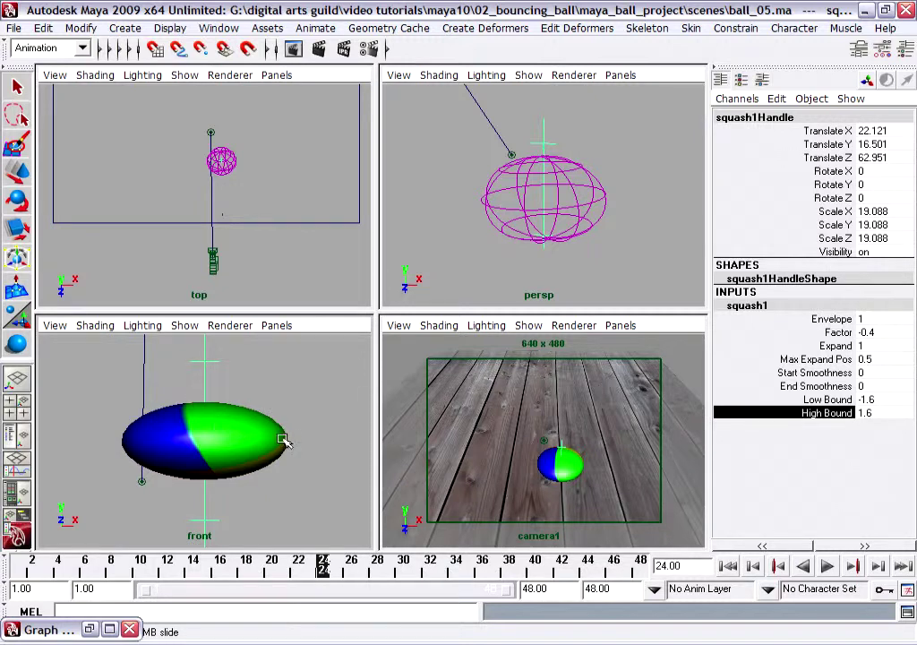
{"action": "left_click", "coordinate": [835, 333]}
{"action": "mouse_move", "coordinate": [303, 394]}
{"action": "middle_mouse_down"}
{"action": "mouse_move", "coordinate": [297, 385]}
{"action": "mouse_move", "coordinate": [303, 396]}
{"action": "mouse_move", "coordinate": [287, 404]}
{"action": "mouse_move", "coordinate": [297, 403]}
{"action": "middle_mouse_up"}
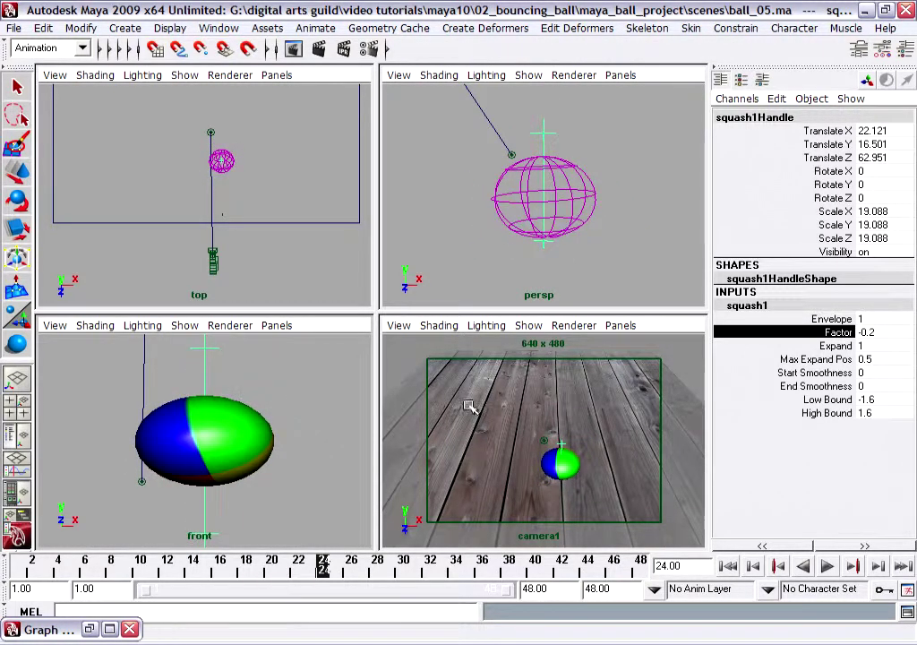
Show the perspective view smooth-shaded with textures, orbit it, and review the animation at Factor -0.2
{"action": "key", "text": "5"}
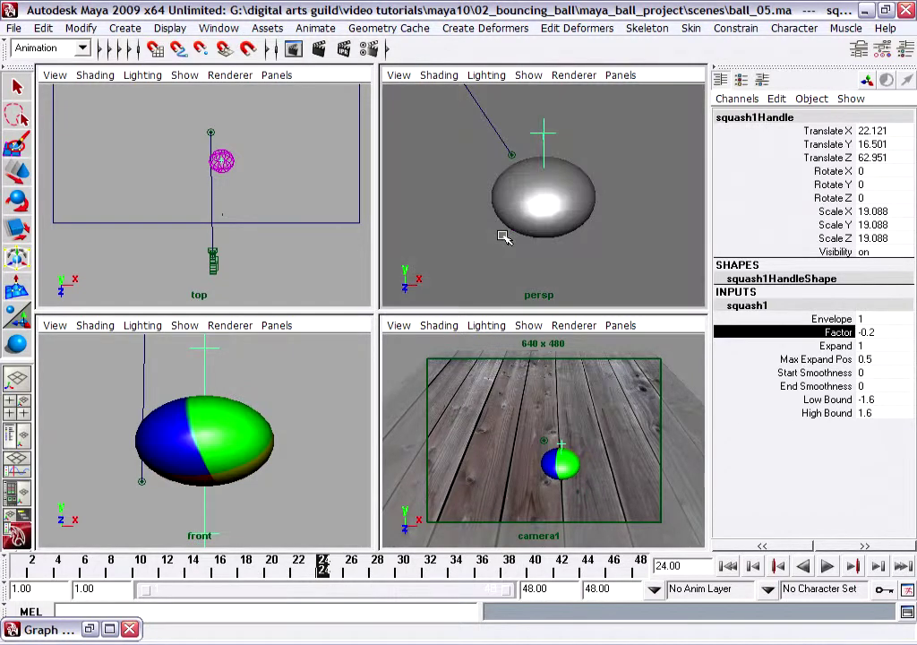
{"action": "key", "text": "6"}
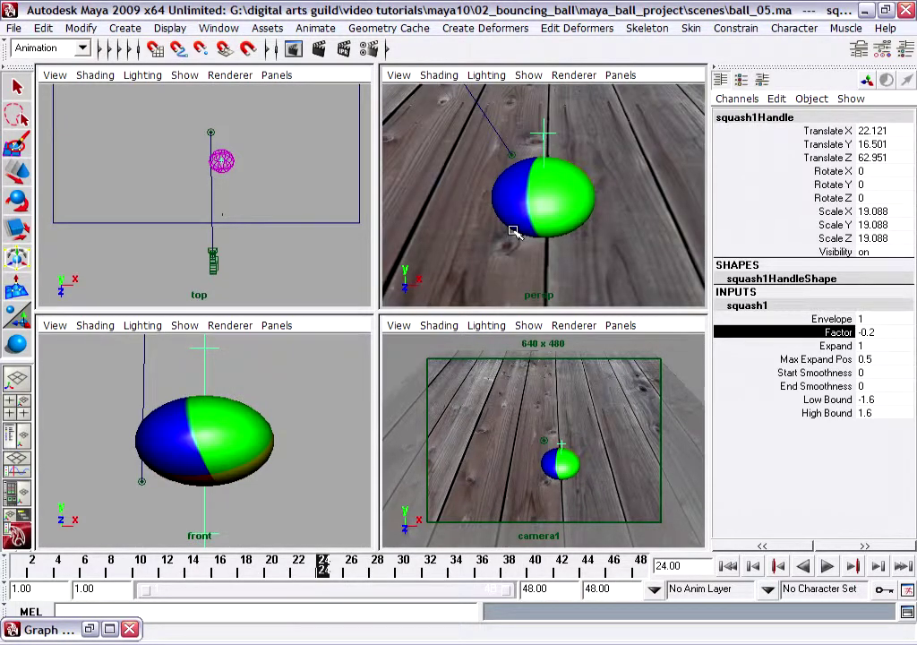
{"action": "scroll", "coordinate": [578, 251], "scroll_direction": "down", "scroll_amount": 6}
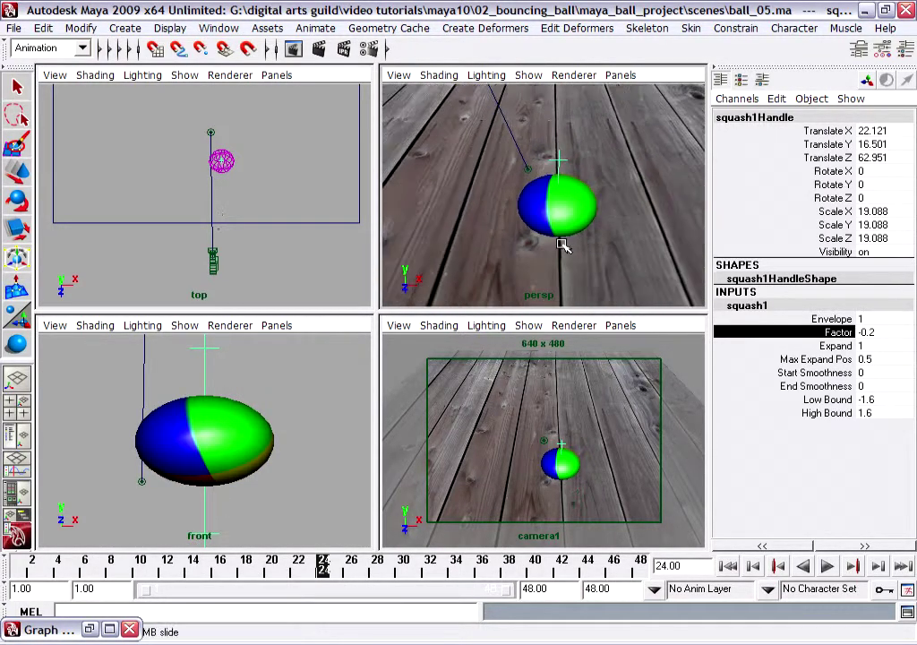
{"action": "left_click_drag", "start_coordinate": [578, 251], "coordinate": [600, 280], "text": "alt"}
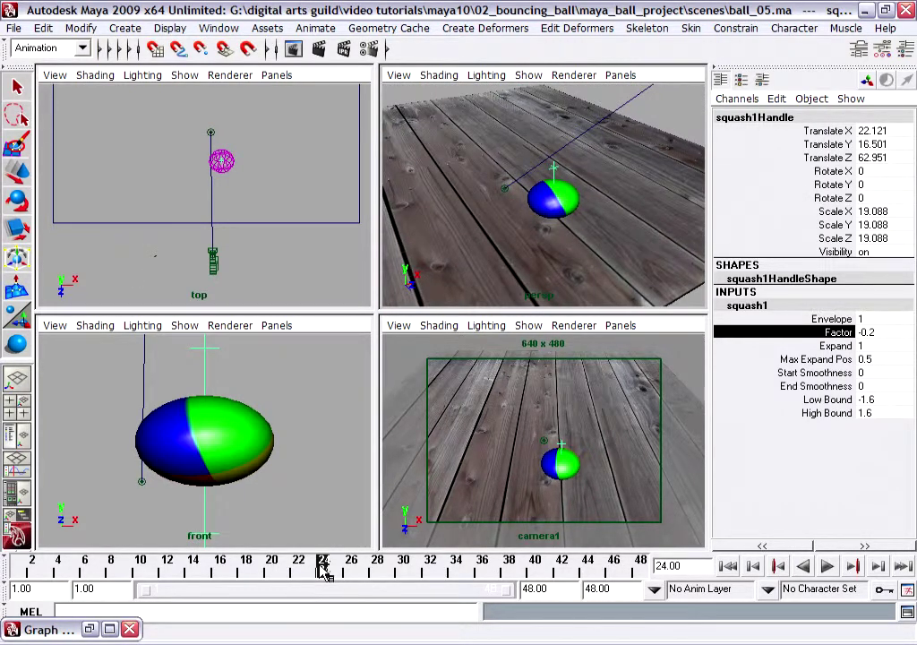
{"action": "left_click_drag", "start_coordinate": [323, 571], "coordinate": [375, 599]}
{"action": "key", "text": "Escape"}
{"action": "scroll", "coordinate": [285, 426], "scroll_direction": "down", "scroll_amount": 4}
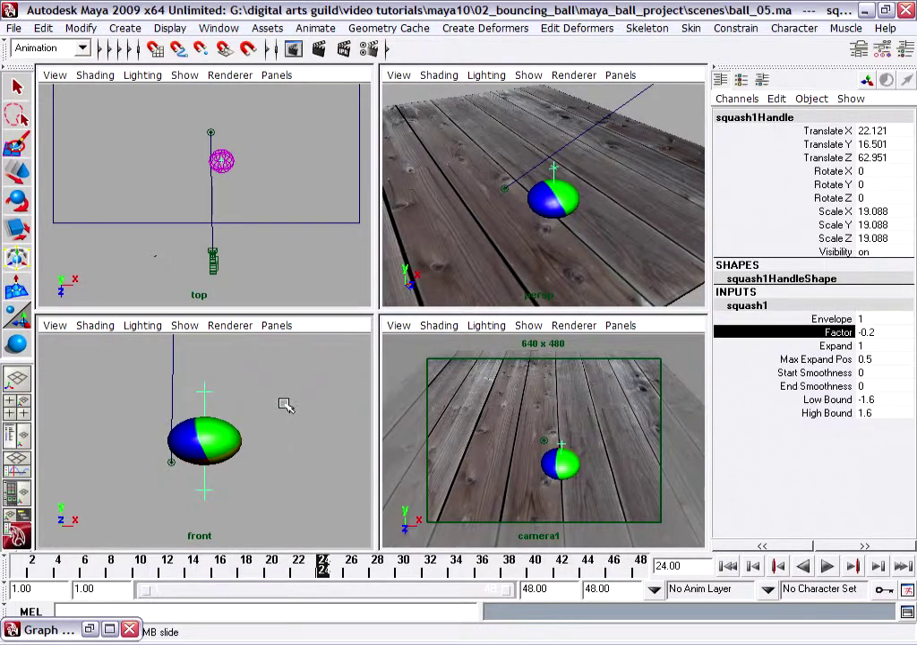
Switch the front view to wireframe and marquee-select the squash handle
{"action": "key", "text": "e"}
{"action": "left_click", "coordinate": [251, 408]}
{"action": "key", "text": "4"}
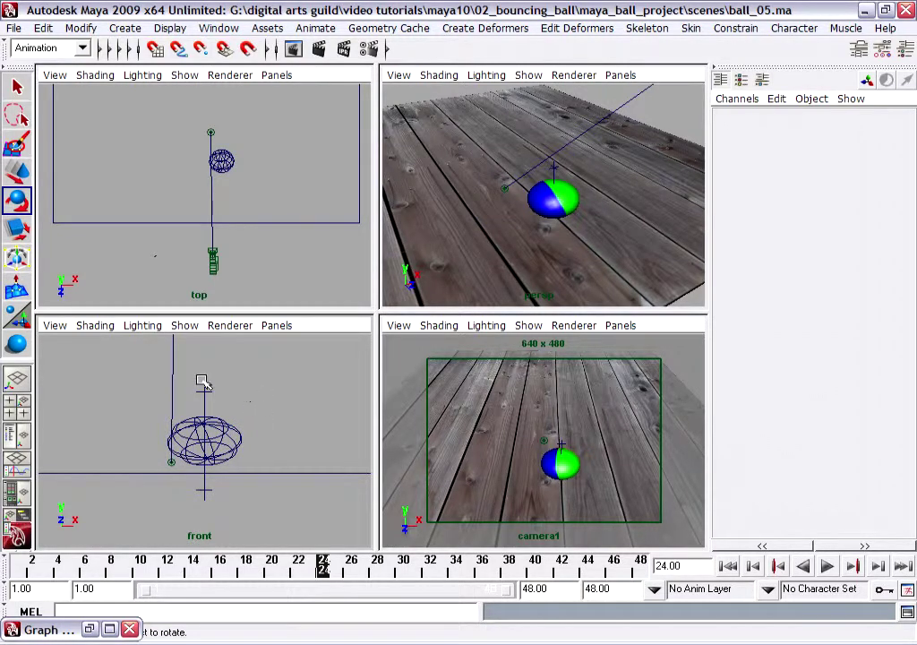
{"action": "left_click_drag", "start_coordinate": [191, 381], "coordinate": [231, 400]}
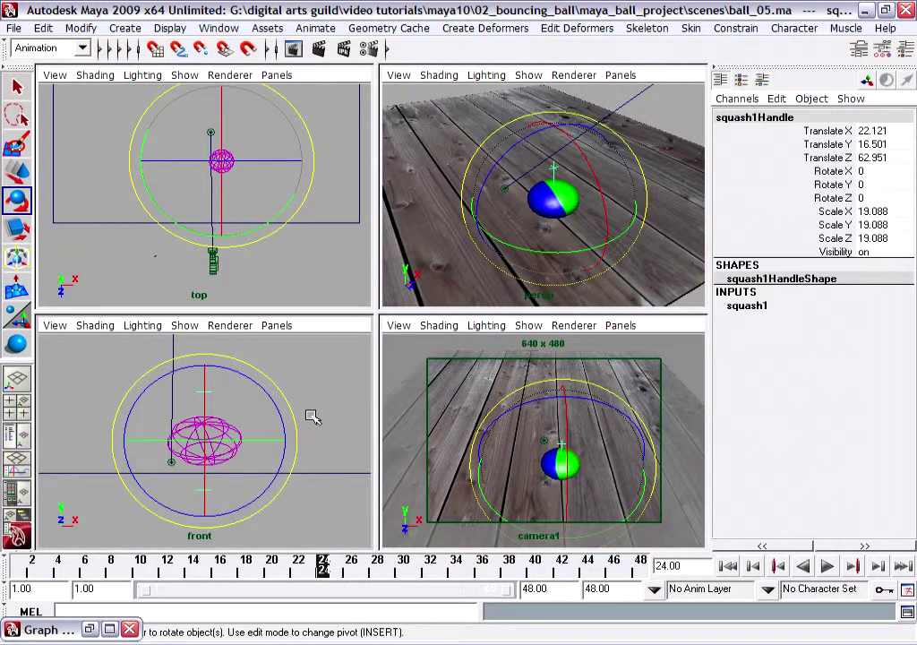
{"action": "left_click", "coordinate": [18, 87]}
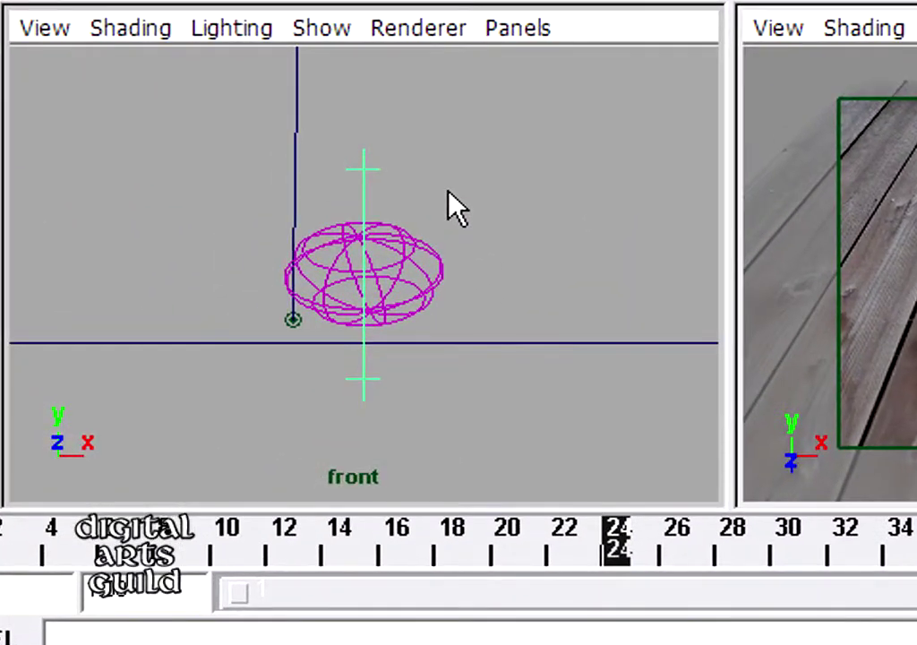
{"action": "left_click", "coordinate": [190, 387]}
{"action": "left_click_drag", "start_coordinate": [325, 143], "coordinate": [387, 182]}
{"action": "left_click", "coordinate": [412, 255]}
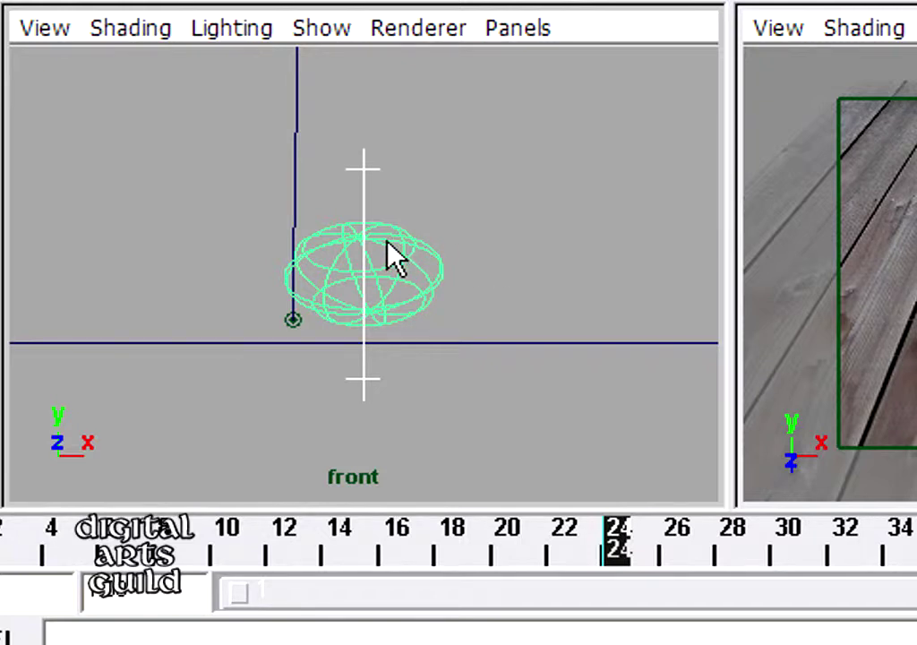
Select the squash handle, then the ball, parent them with P, and scrub to confirm
{"action": "left_click", "coordinate": [538, 223]}
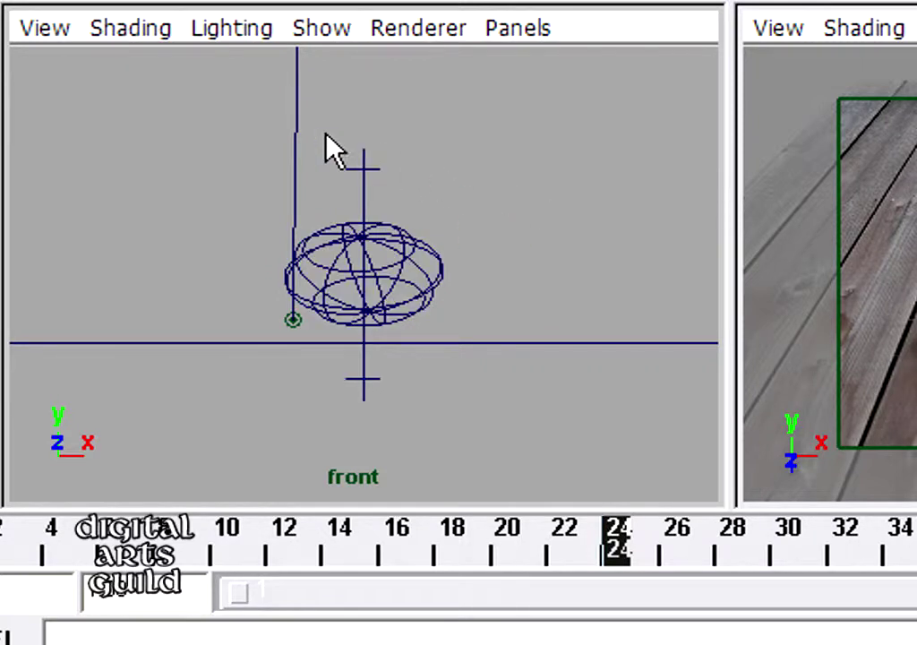
{"action": "left_click_drag", "start_coordinate": [392, 177], "coordinate": [400, 184]}
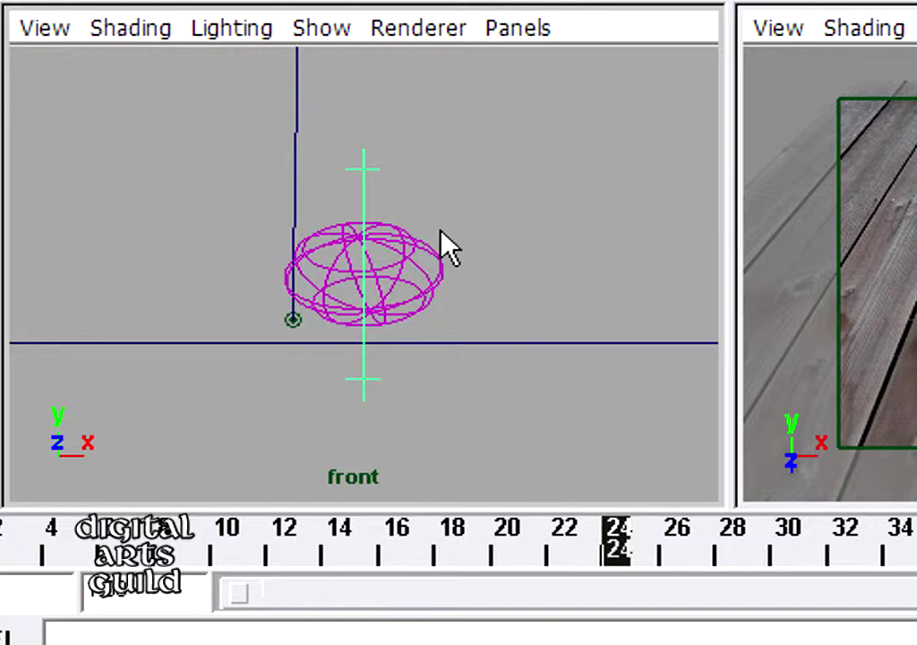
{"action": "left_click", "coordinate": [412, 261], "text": "shift"}
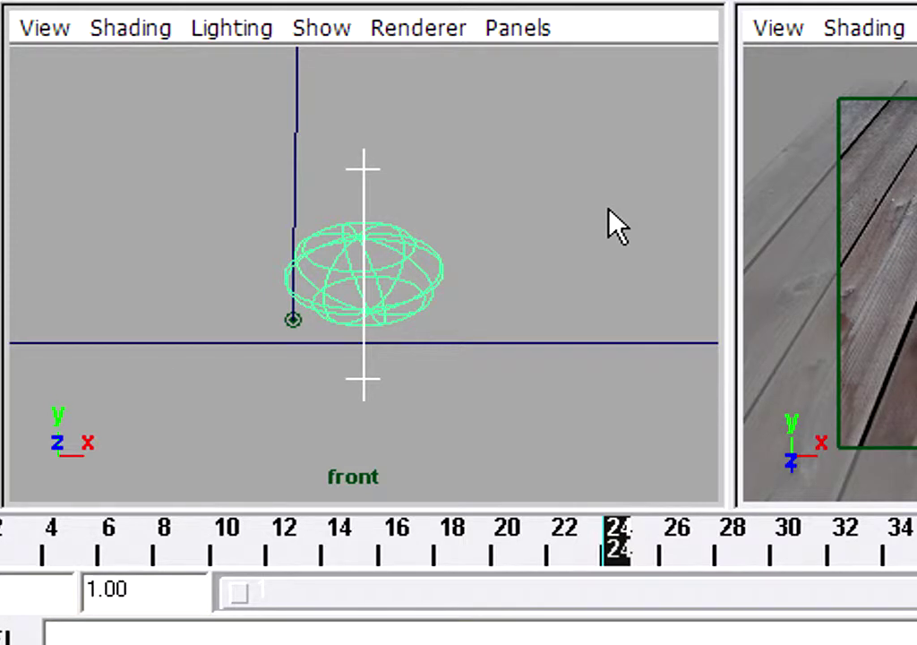
{"action": "key", "text": "p"}
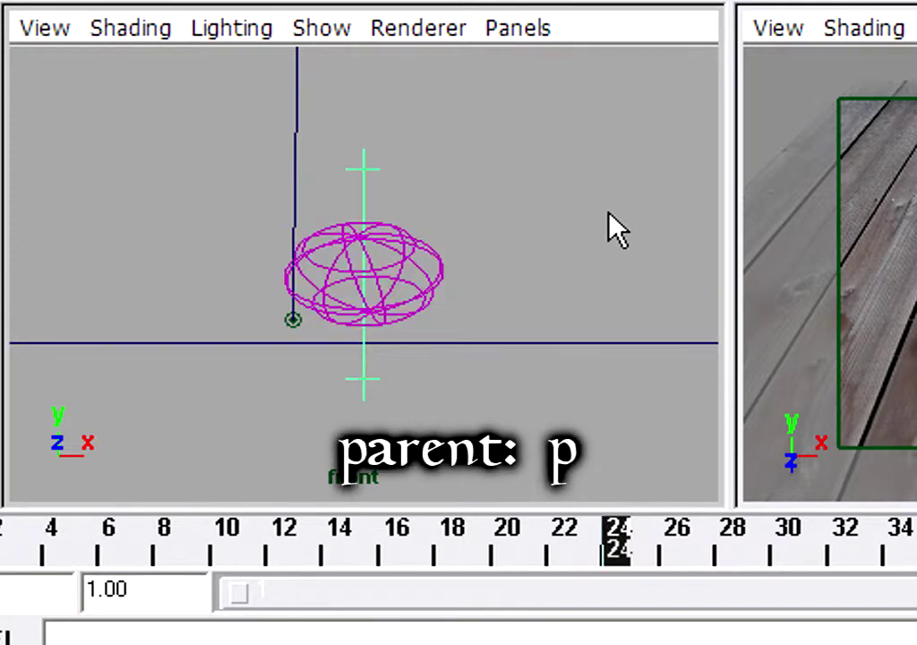
{"action": "left_click_drag", "start_coordinate": [630, 541], "coordinate": [840, 581]}
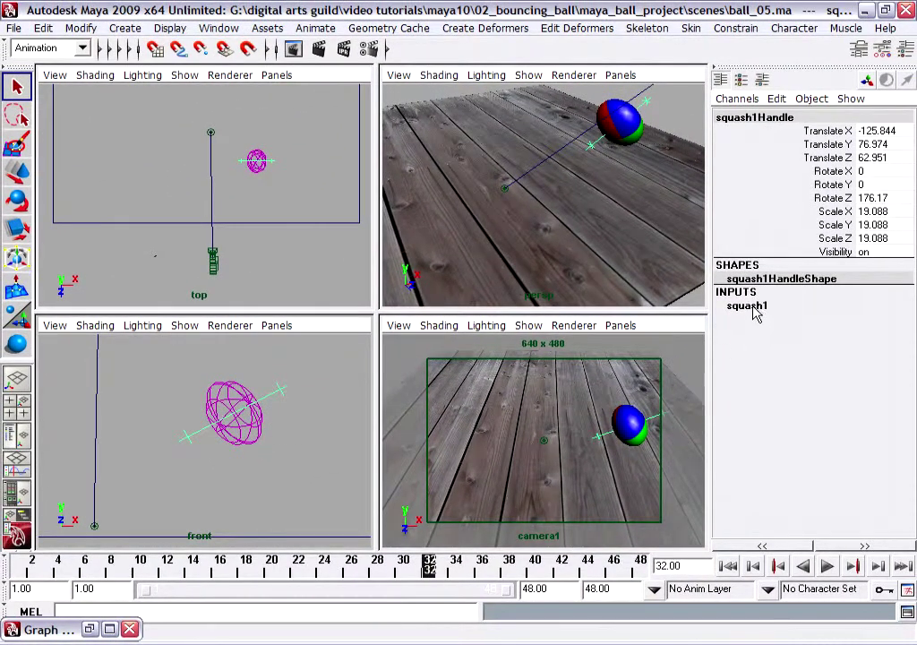
Preview different squash1 Factor values by dragging, settling on impact frame 24
{"action": "left_click", "coordinate": [748, 306]}
{"action": "left_click", "coordinate": [838, 333]}
{"action": "middle_click_drag", "start_coordinate": [358, 409], "coordinate": [309, 417]}
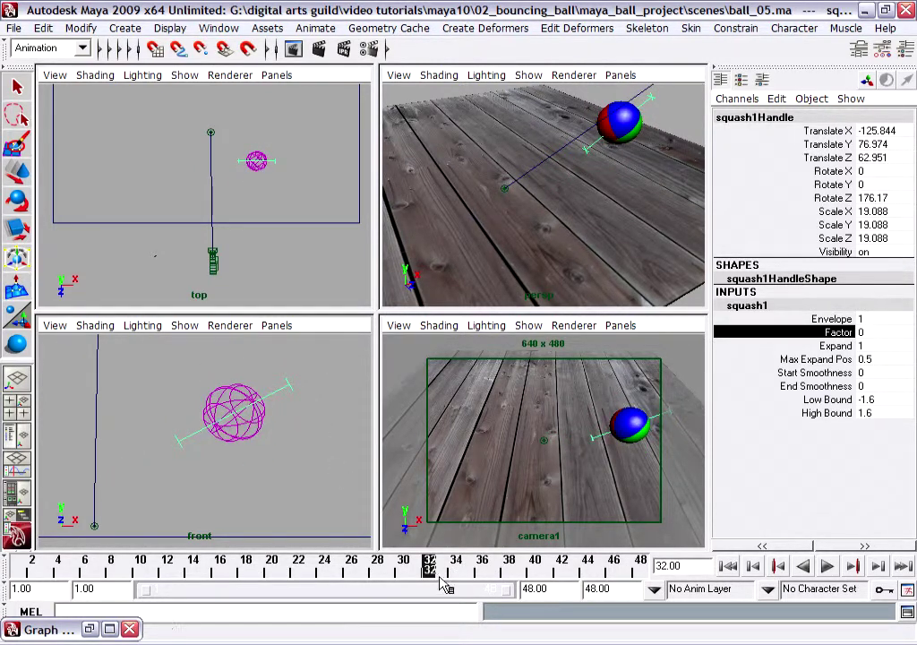
{"action": "left_click_drag", "start_coordinate": [430, 566], "coordinate": [327, 576]}
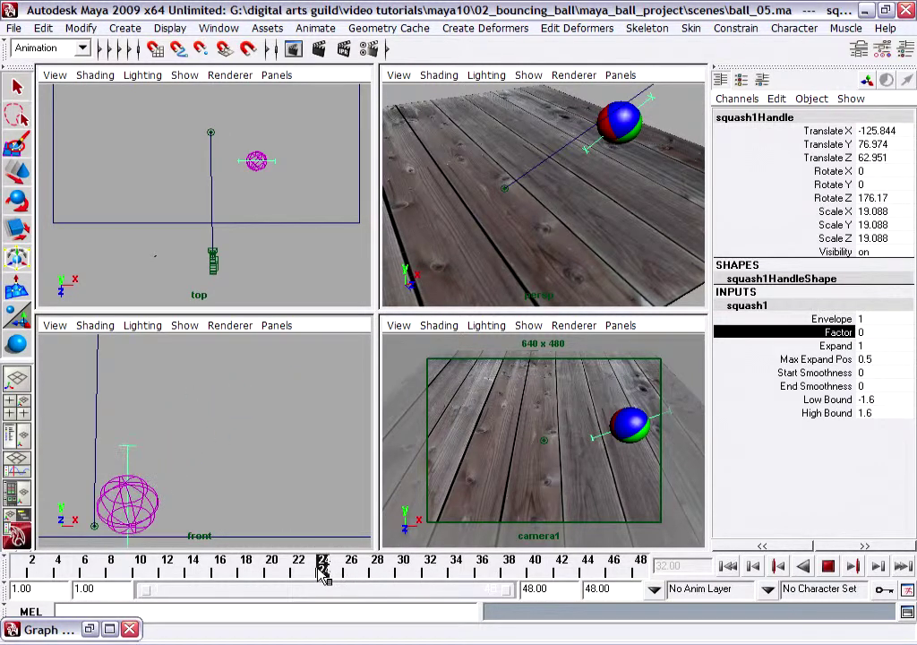
{"action": "middle_click_drag", "start_coordinate": [182, 430], "coordinate": [229, 402], "text": "alt"}
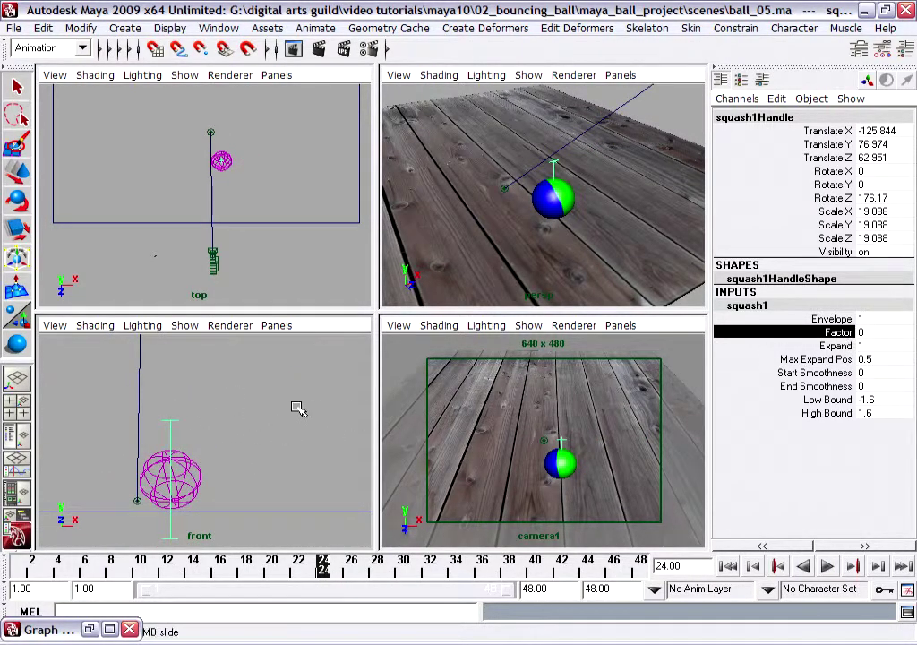
{"action": "middle_click_drag", "start_coordinate": [284, 407], "coordinate": [278, 404]}
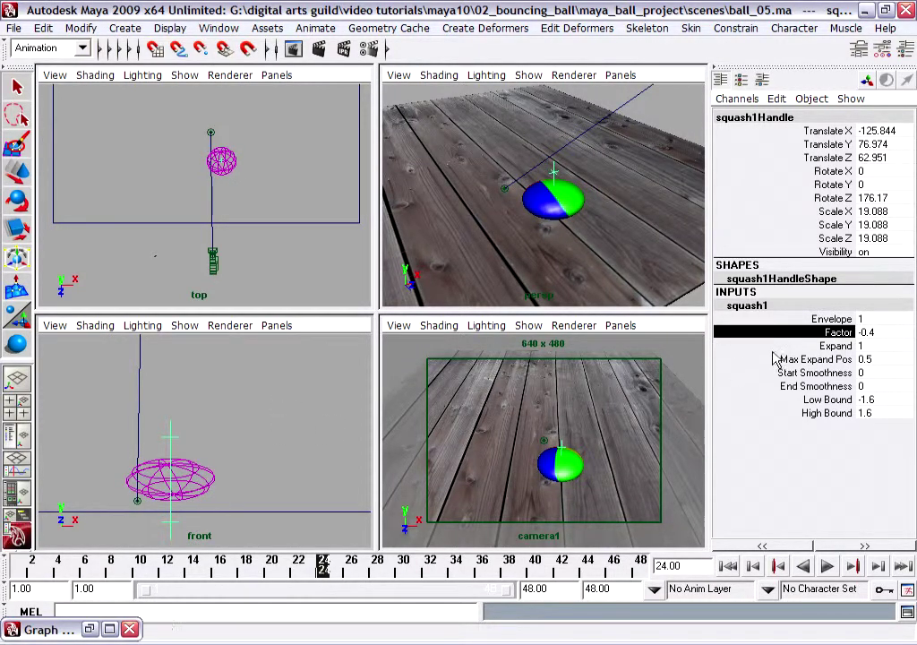
Enter -0.4 as the squash1 Factor value
{"action": "double_click", "coordinate": [886, 333]}
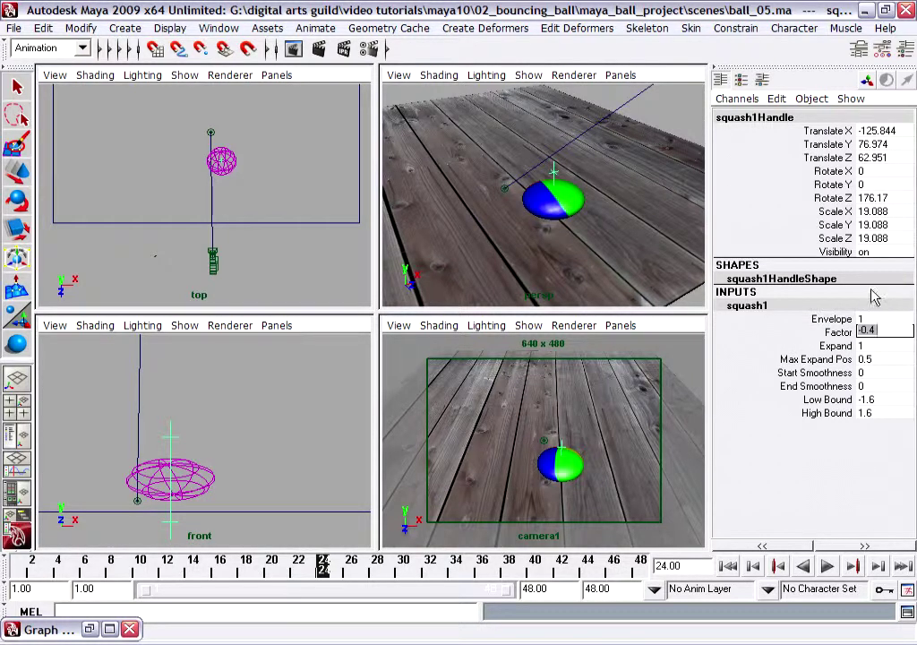
{"action": "key", "text": "BackSpace"}
{"action": "key", "text": "Return"}
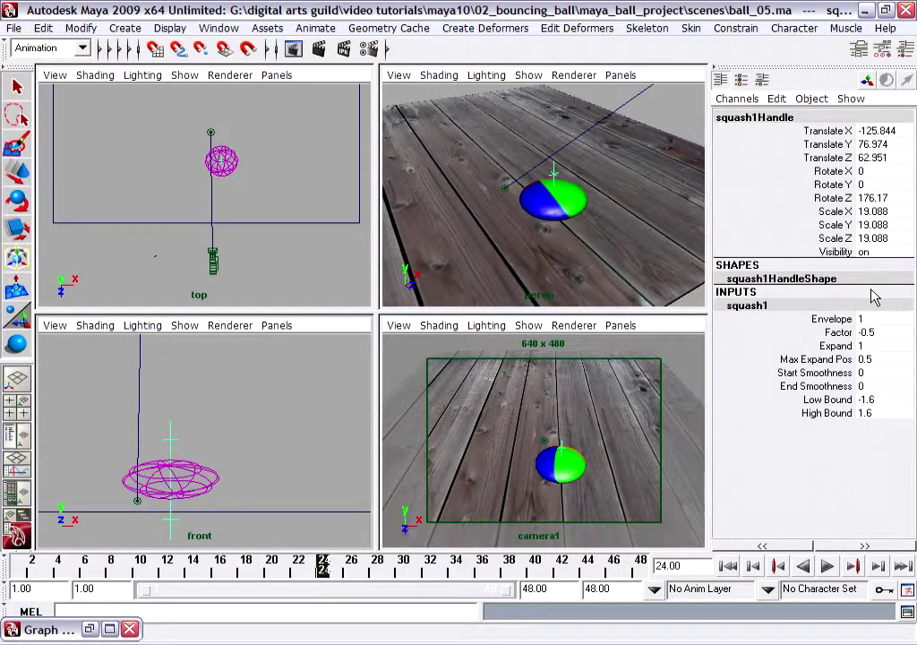
{"action": "left_click", "coordinate": [887, 333]}
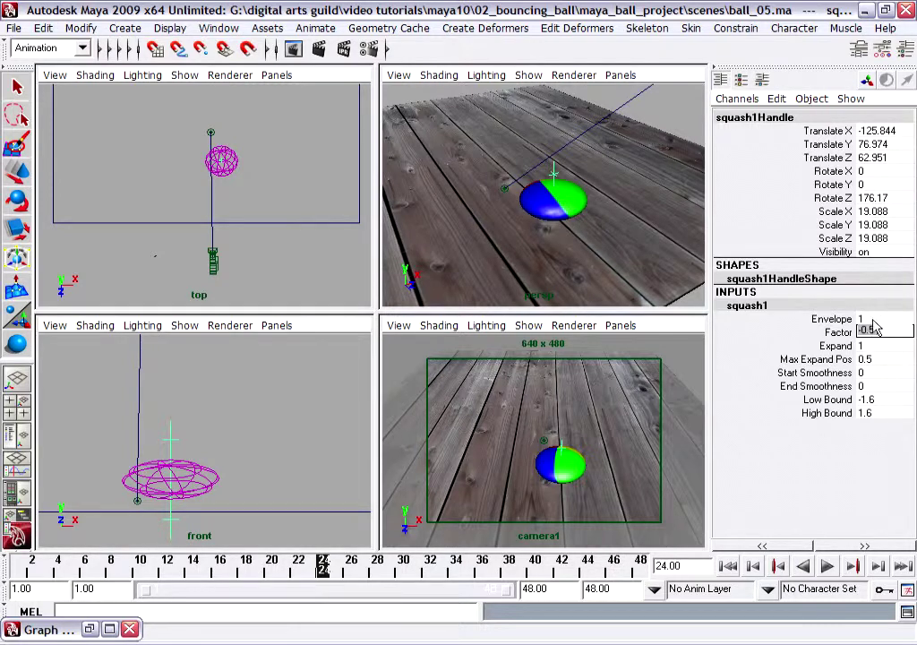
{"action": "type", "text": "1"}
{"action": "type", "text": "0.4"}
{"action": "key", "text": "Return"}
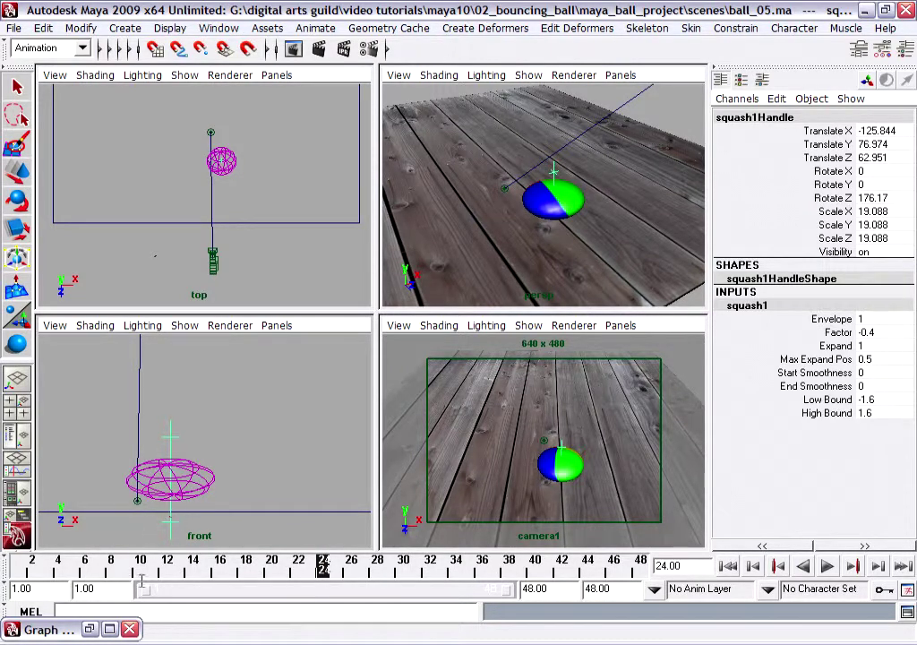
Load the ball into the Graph Editor and frame only its Translate Y curve
{"action": "left_click", "coordinate": [189, 468]}
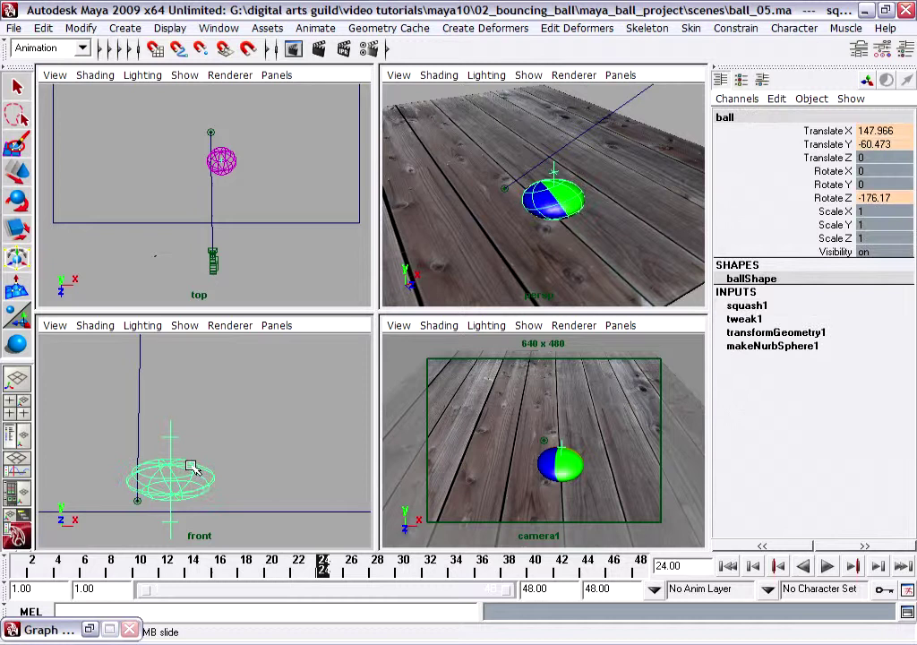
{"action": "left_click", "coordinate": [91, 630]}
{"action": "left_click_drag", "start_coordinate": [300, 219], "coordinate": [347, 146]}
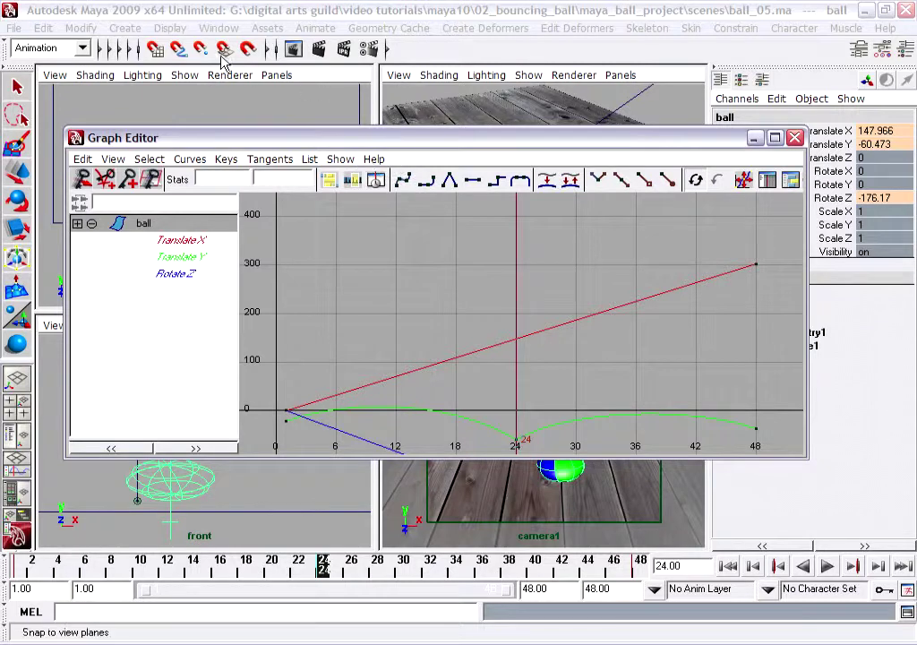
{"action": "left_click", "coordinate": [218, 28]}
{"action": "mouse_move", "coordinate": [240, 86]}
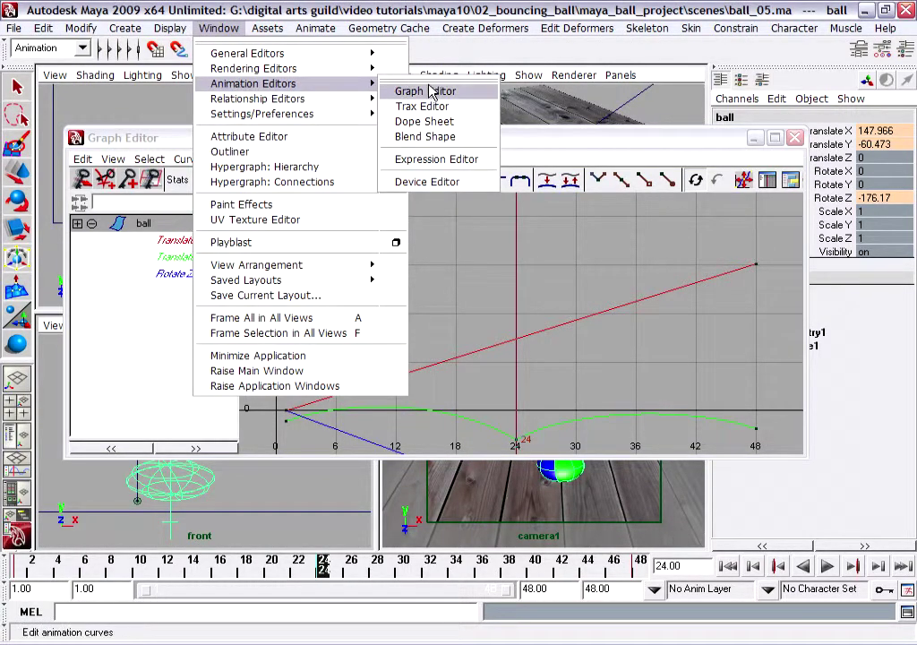
{"action": "left_click", "coordinate": [636, 242]}
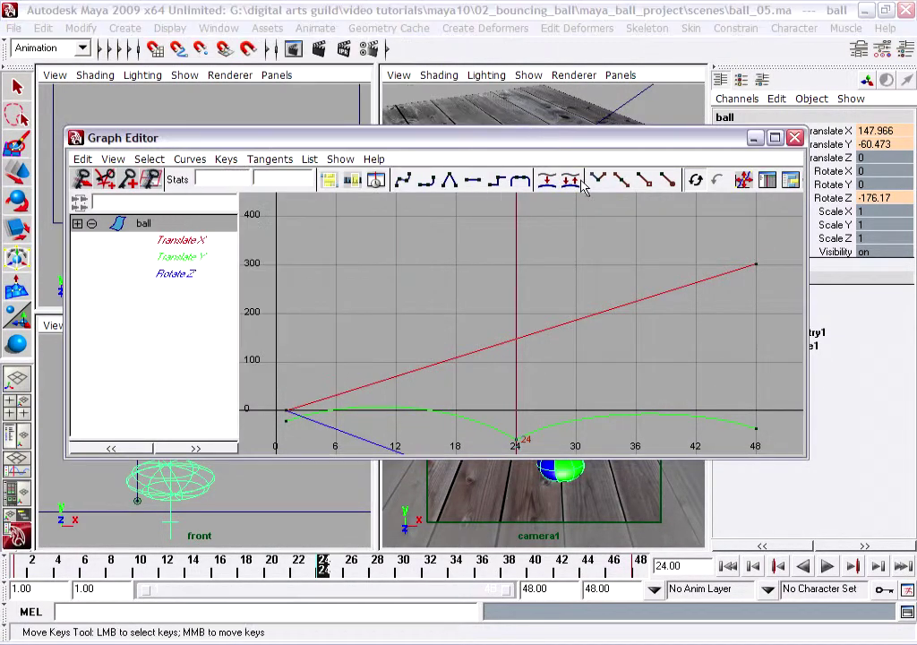
{"action": "left_click", "coordinate": [182, 258]}
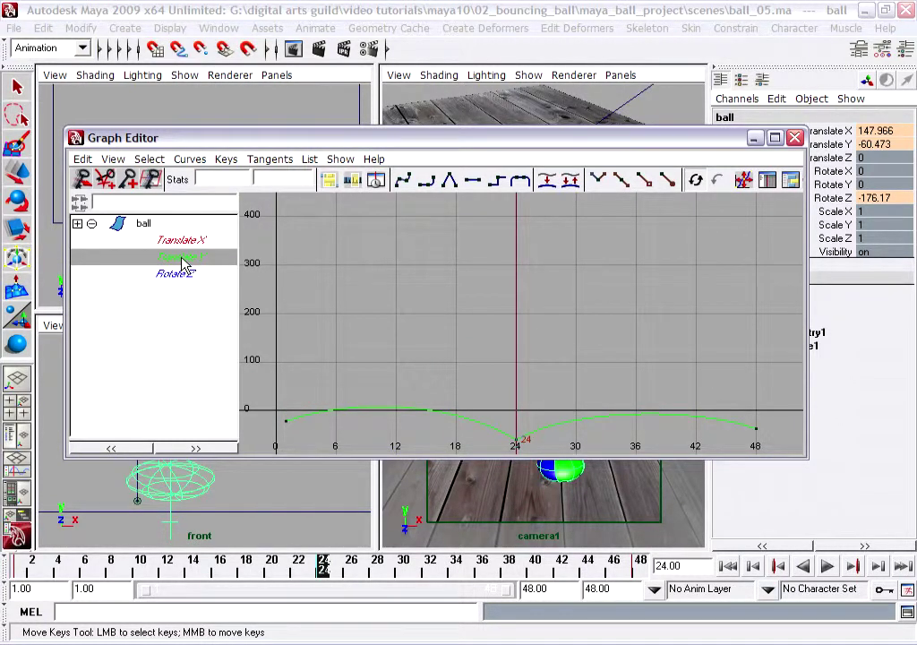
{"action": "key", "text": "f"}
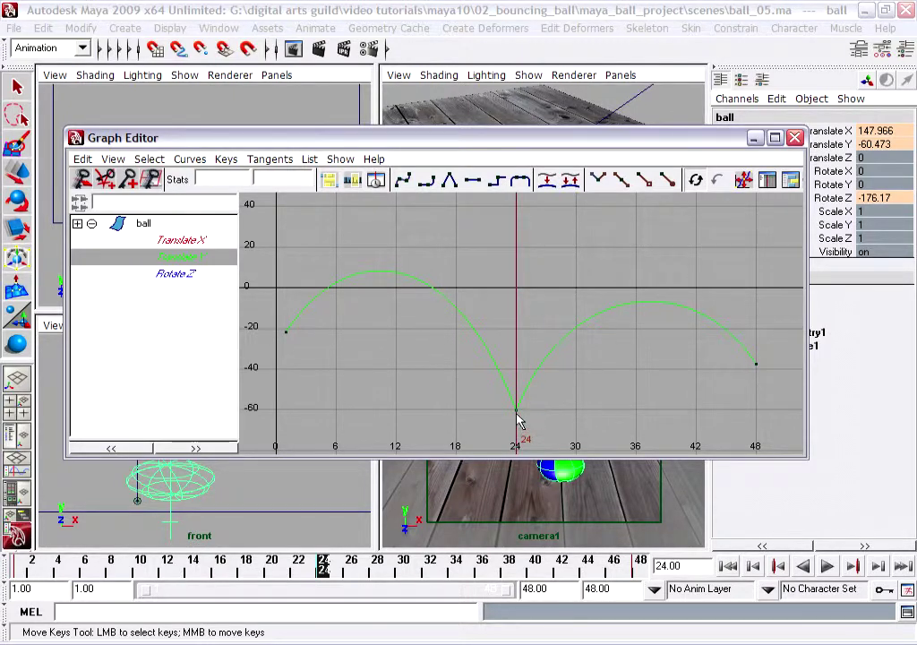
Go to impact frame 24, select its Translate Y key and zoom in on it
{"action": "mouse_move", "coordinate": [328, 578]}
{"action": "left_mouse_down"}
{"action": "mouse_move", "coordinate": [379, 578]}
{"action": "mouse_move", "coordinate": [327, 576]}
{"action": "left_mouse_up"}
{"action": "left_click", "coordinate": [313, 575]}
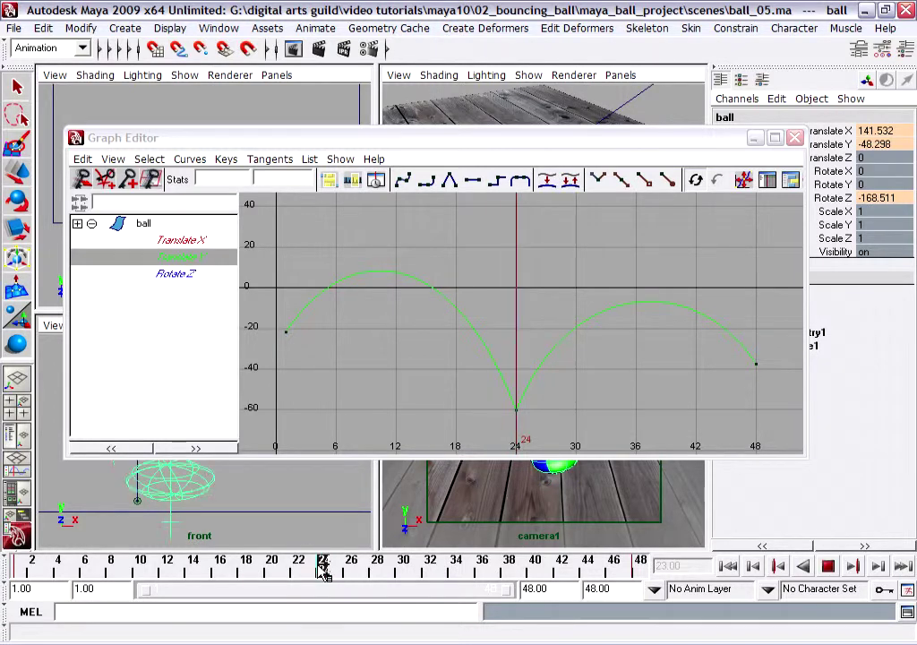
{"action": "left_click", "coordinate": [325, 573]}
{"action": "left_click_drag", "start_coordinate": [477, 378], "coordinate": [550, 428]}
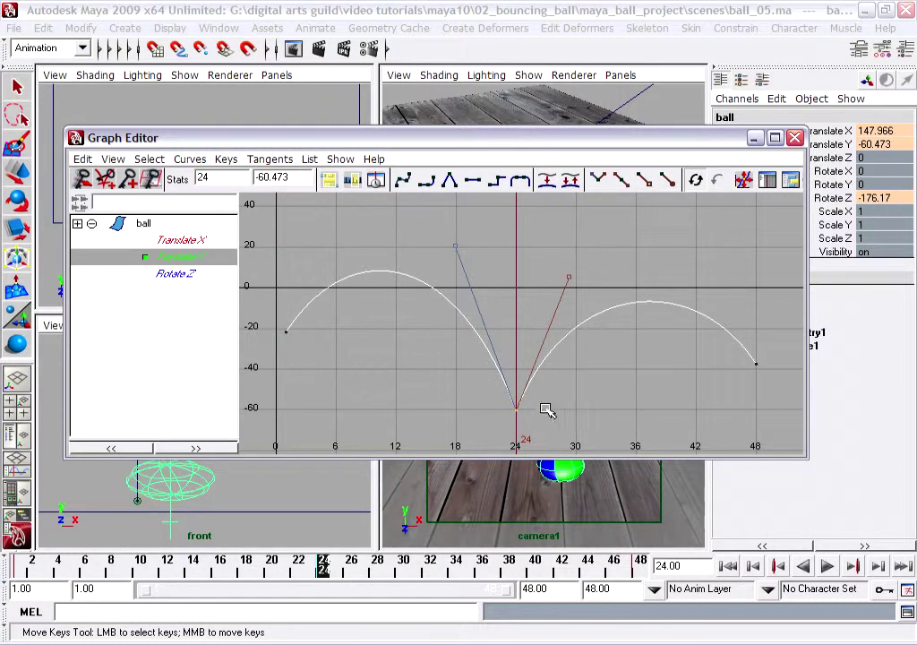
{"action": "right_click_drag", "start_coordinate": [539, 410], "coordinate": [610, 401], "text": "alt"}
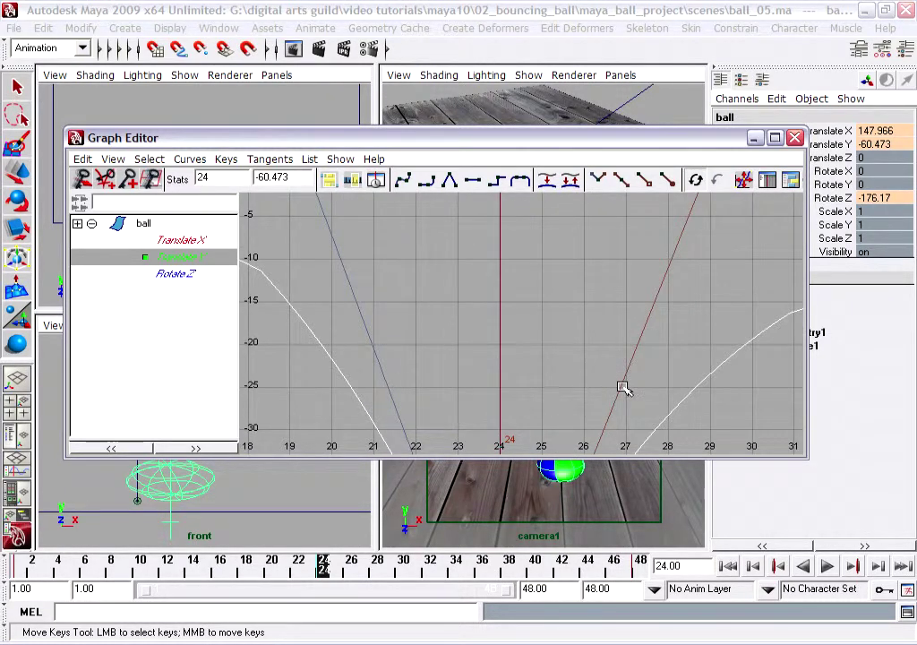
{"action": "middle_click_drag", "start_coordinate": [553, 404], "coordinate": [557, 94], "text": "alt"}
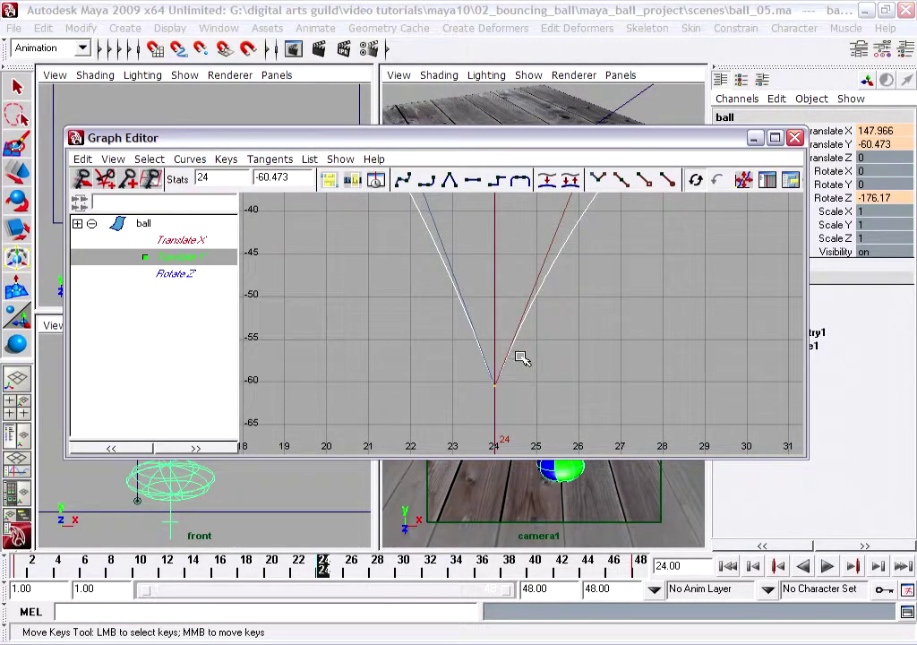
Move the frame-24 Translate Y key down to about -65.391
{"action": "key", "text": "w"}
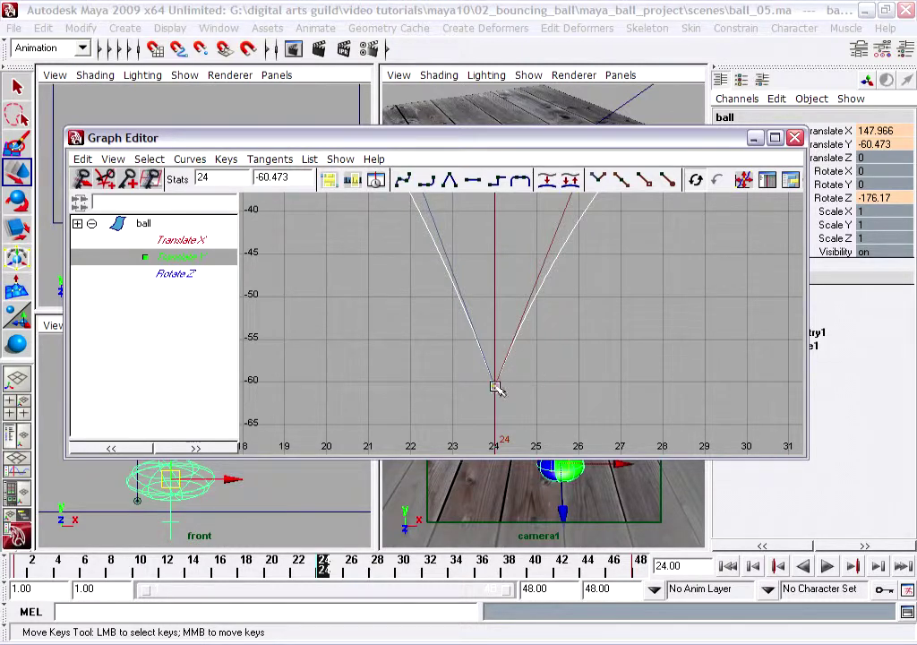
{"action": "middle_click_drag", "start_coordinate": [498, 388], "coordinate": [494, 424]}
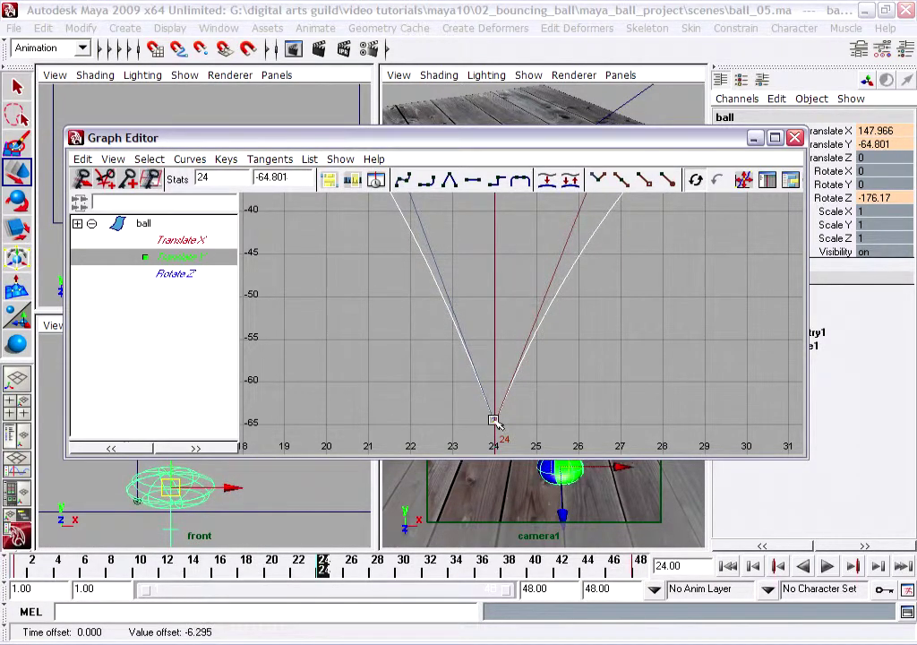
{"action": "left_click", "coordinate": [572, 420]}
{"action": "left_click_drag", "start_coordinate": [453, 413], "coordinate": [538, 436]}
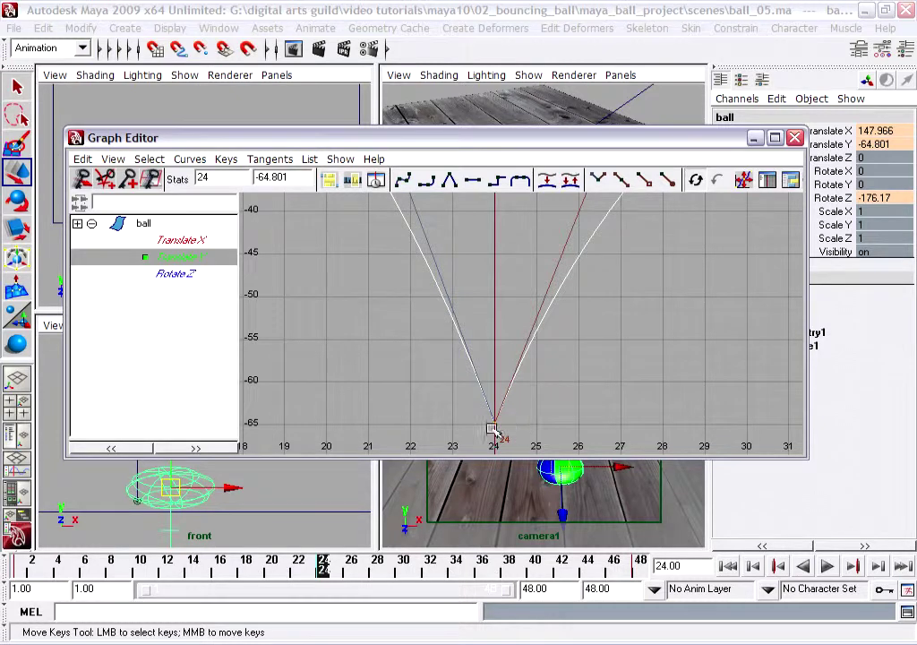
{"action": "mouse_move", "coordinate": [493, 429]}
{"action": "middle_mouse_down"}
{"action": "mouse_move", "coordinate": [502, 334]}
{"action": "mouse_move", "coordinate": [503, 425]}
{"action": "middle_mouse_up"}
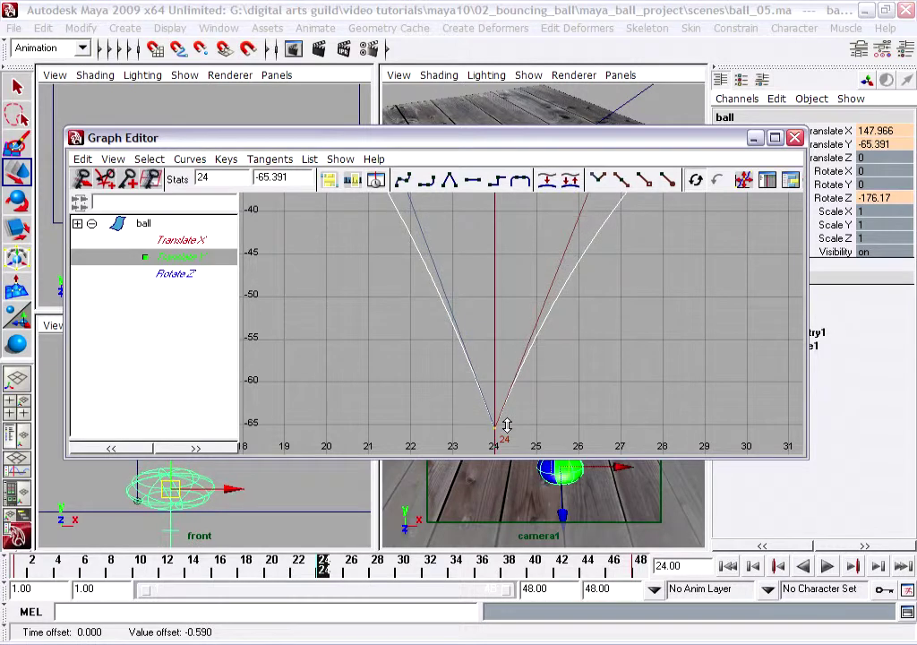
Minimize the Graph Editor and play the animation through once
{"action": "left_click", "coordinate": [756, 139]}
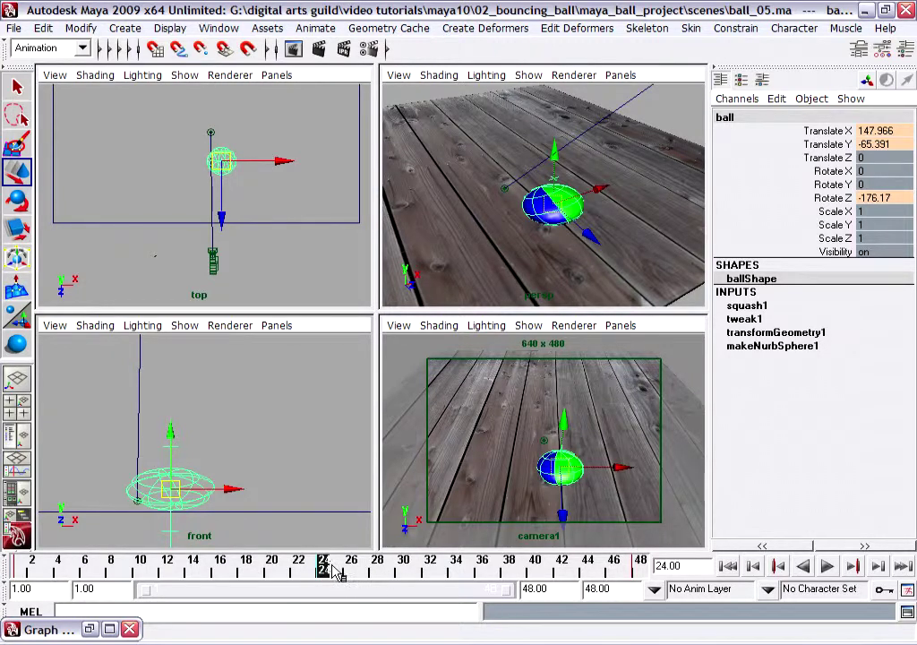
{"action": "key", "text": "alt+v"}
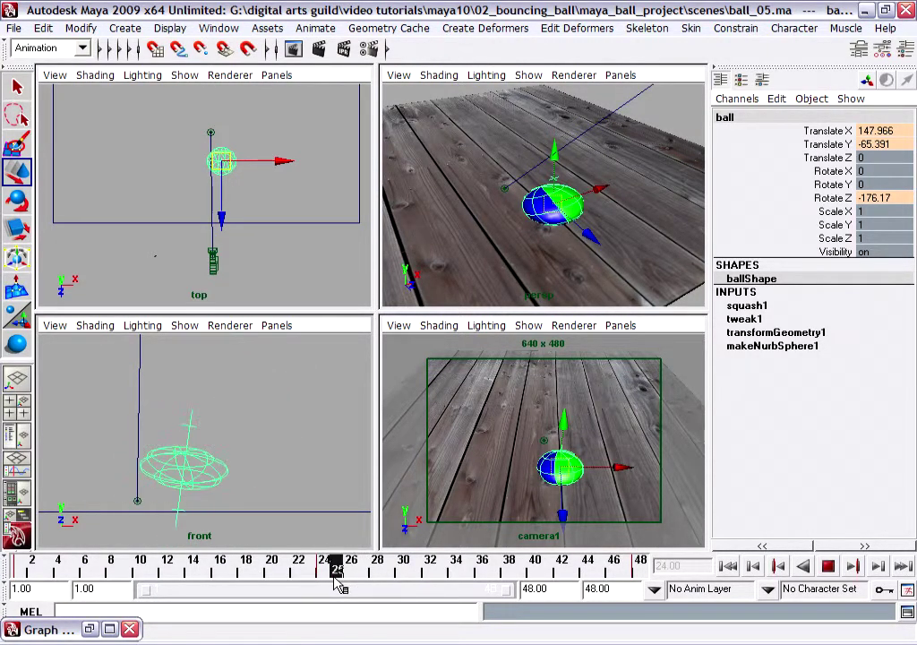
{"action": "key", "text": "alt+v"}
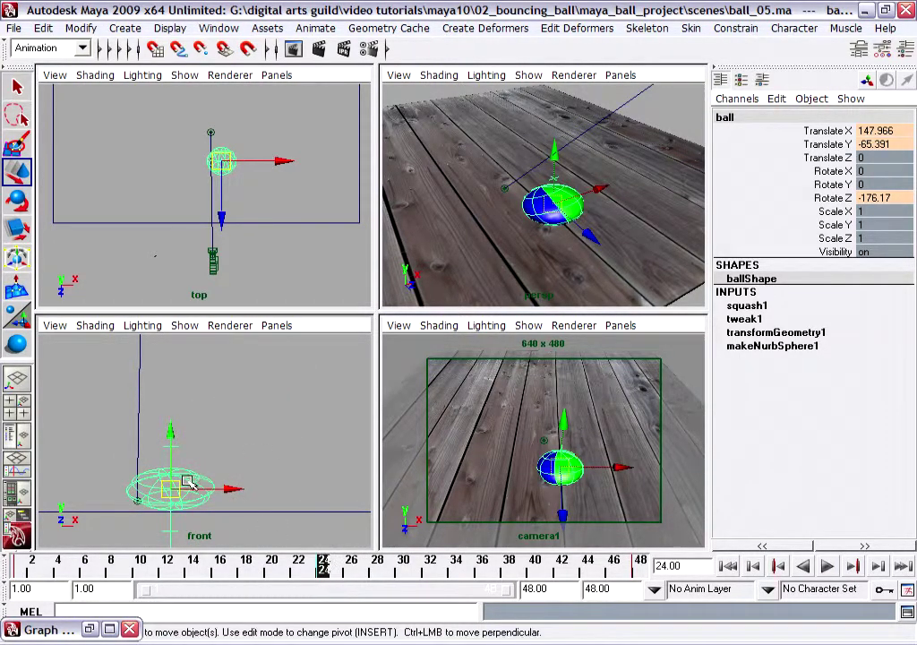
Select squash1Handle and key its Factor at -0.4 on frame 24
{"action": "left_click", "coordinate": [296, 448]}
{"action": "left_click_drag", "start_coordinate": [150, 421], "coordinate": [206, 458]}
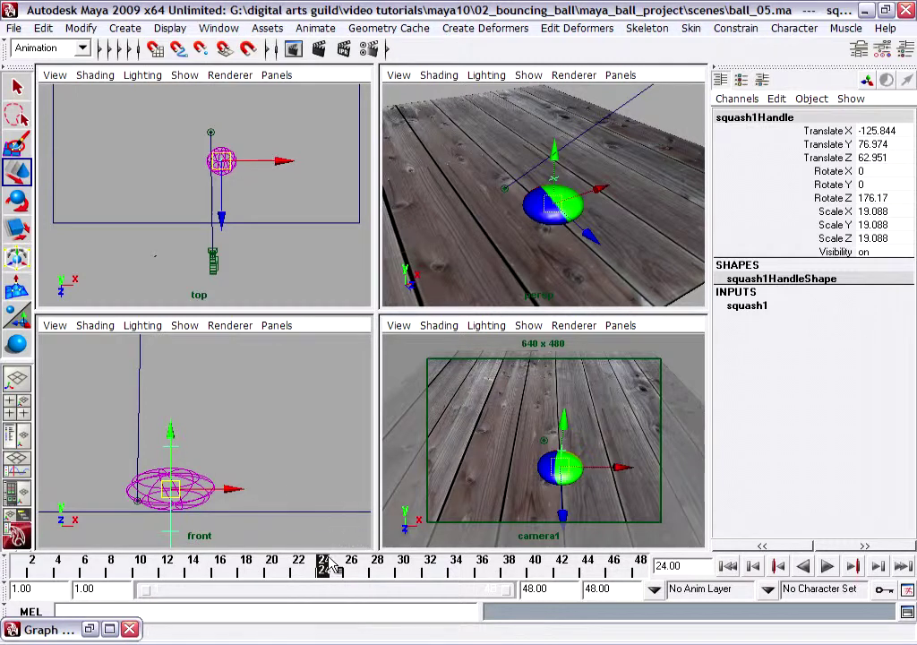
{"action": "left_click", "coordinate": [738, 307]}
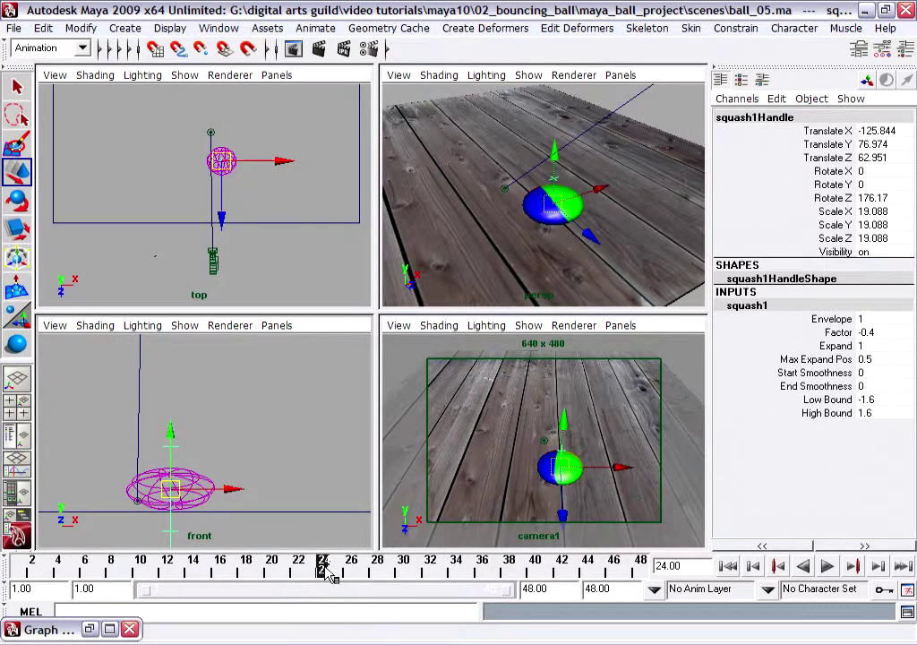
{"action": "left_click", "coordinate": [833, 333]}
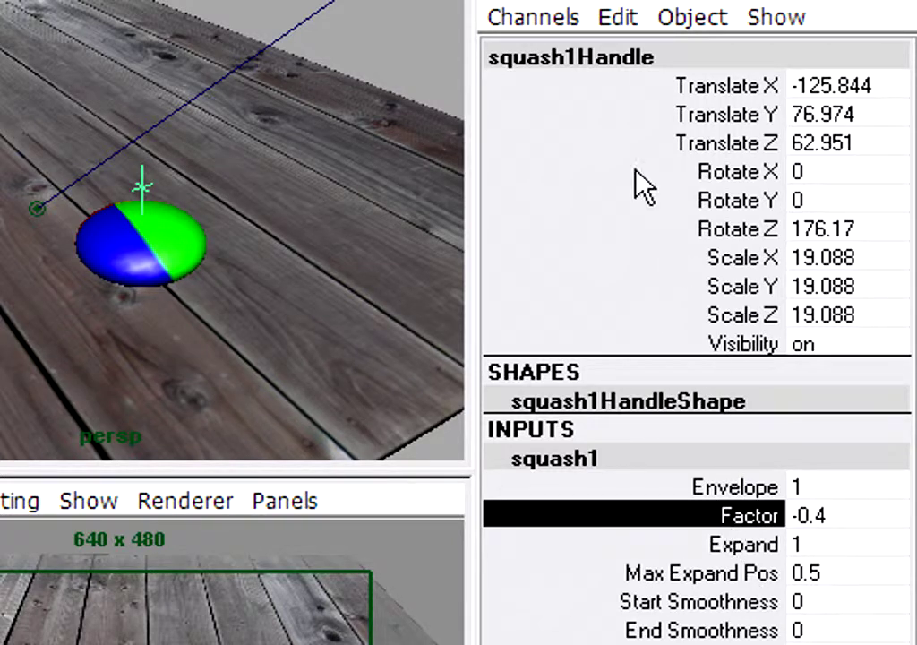
{"action": "left_click", "coordinate": [531, 19]}
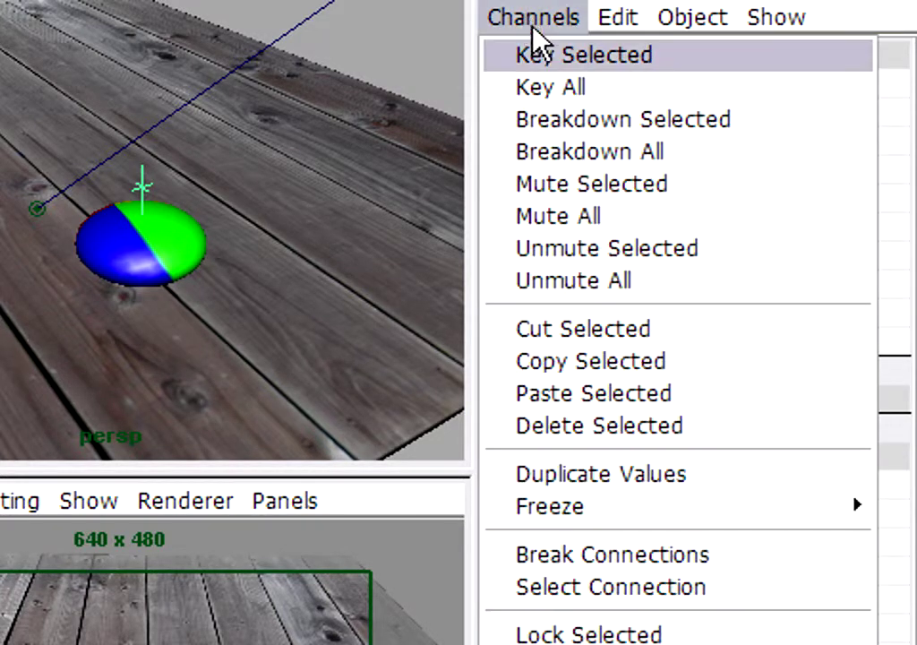
{"action": "left_click", "coordinate": [679, 79]}
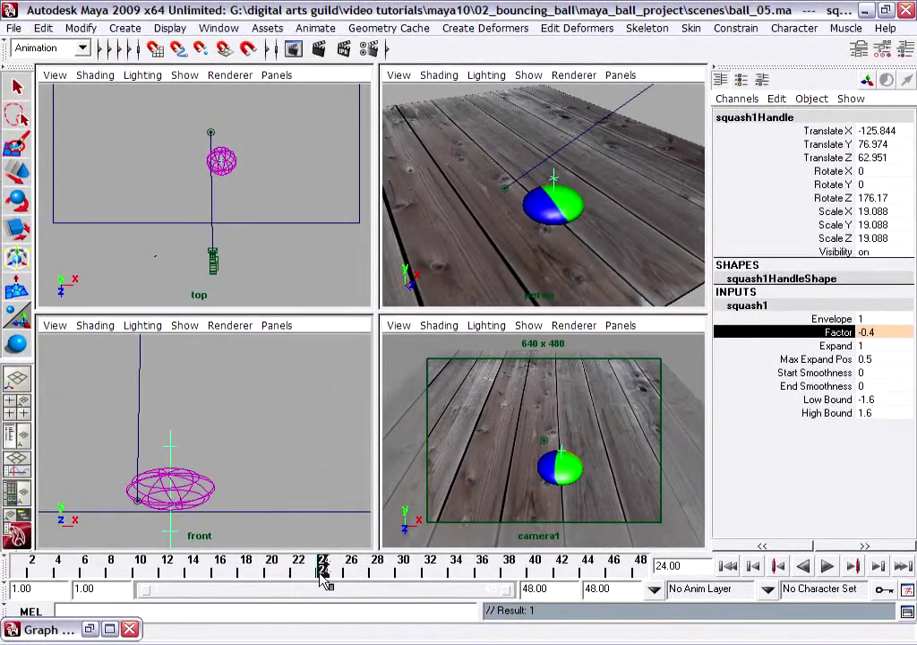
{"action": "left_click_drag", "start_coordinate": [327, 576], "coordinate": [360, 569]}
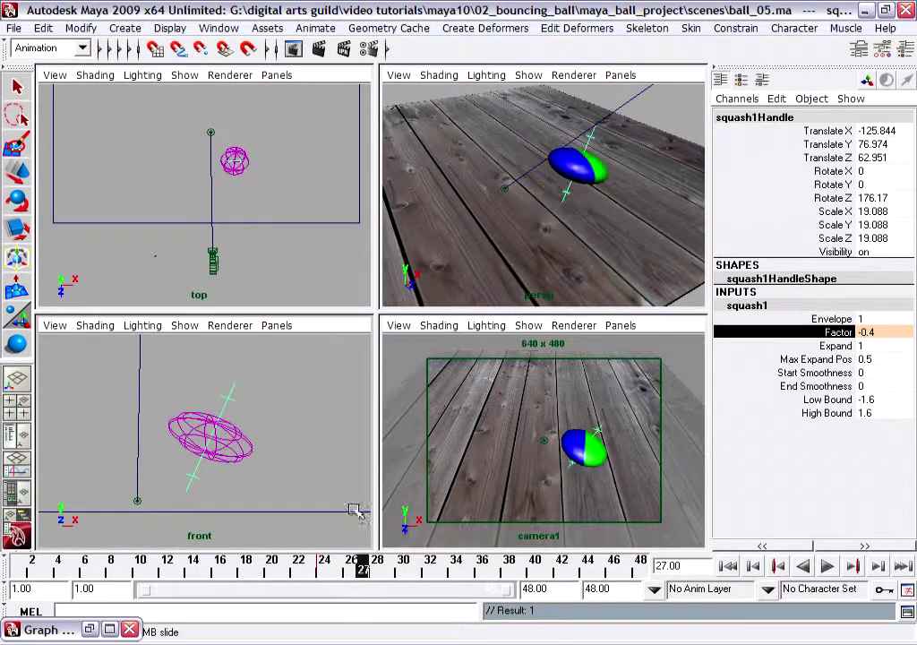
Reselect squash1Handle, show its squash1 attributes, and scrub between frames 24 and 27
{"action": "left_click", "coordinate": [300, 439]}
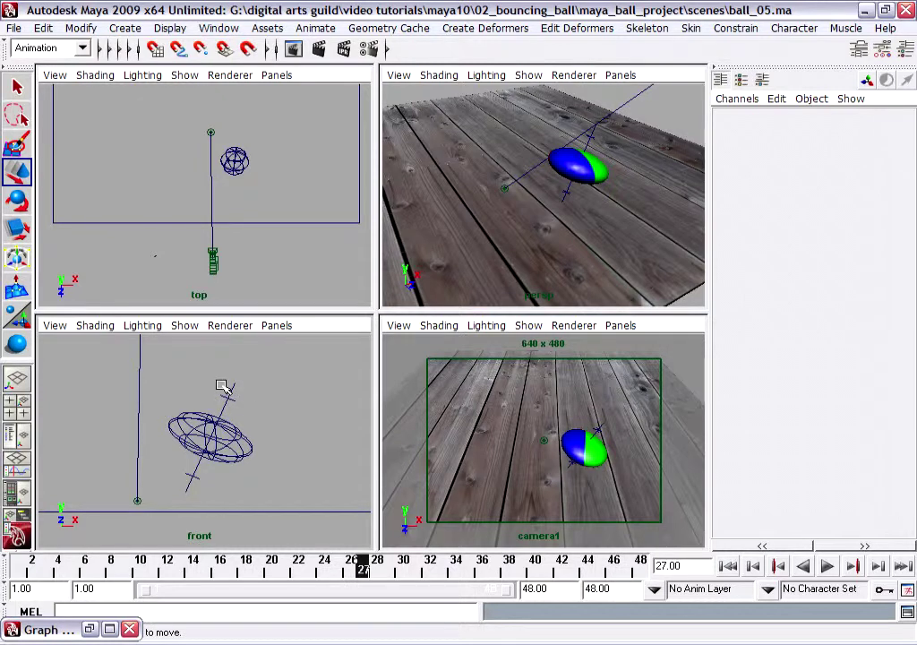
{"action": "left_click_drag", "start_coordinate": [220, 385], "coordinate": [255, 411]}
{"action": "left_click_drag", "start_coordinate": [360, 571], "coordinate": [327, 577]}
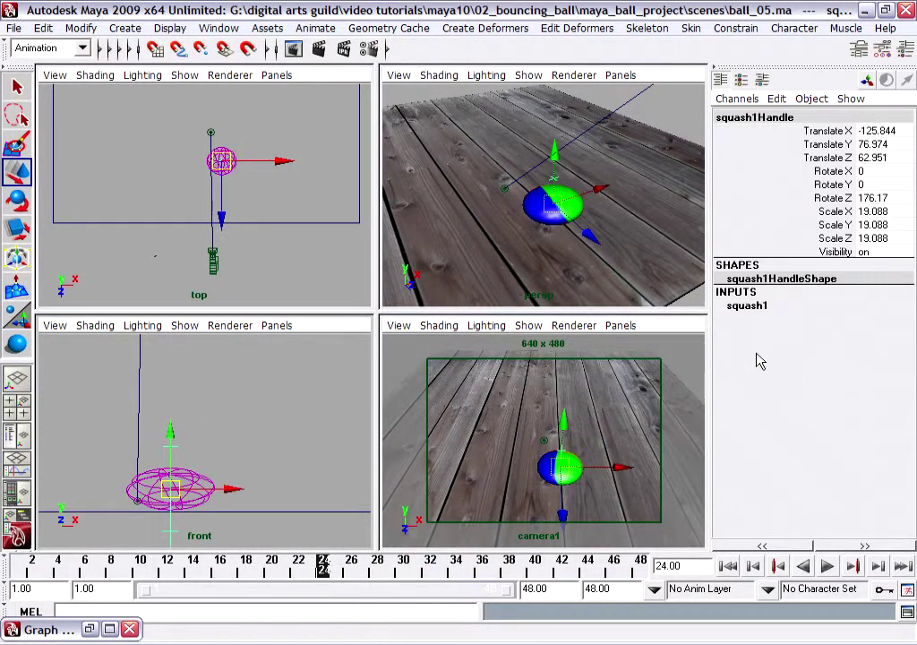
{"action": "left_click", "coordinate": [749, 308]}
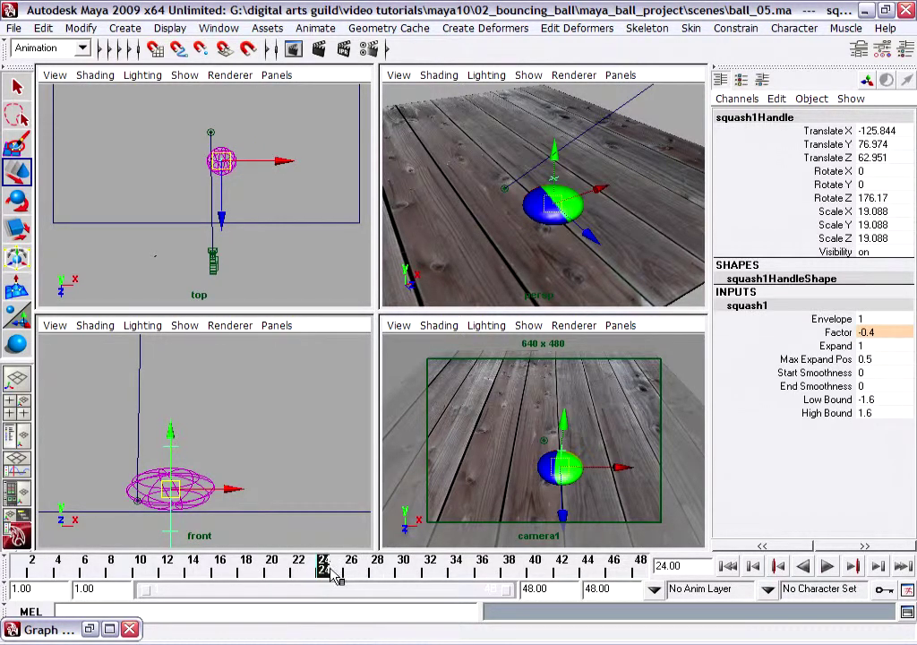
{"action": "left_click_drag", "start_coordinate": [368, 574], "coordinate": [375, 578]}
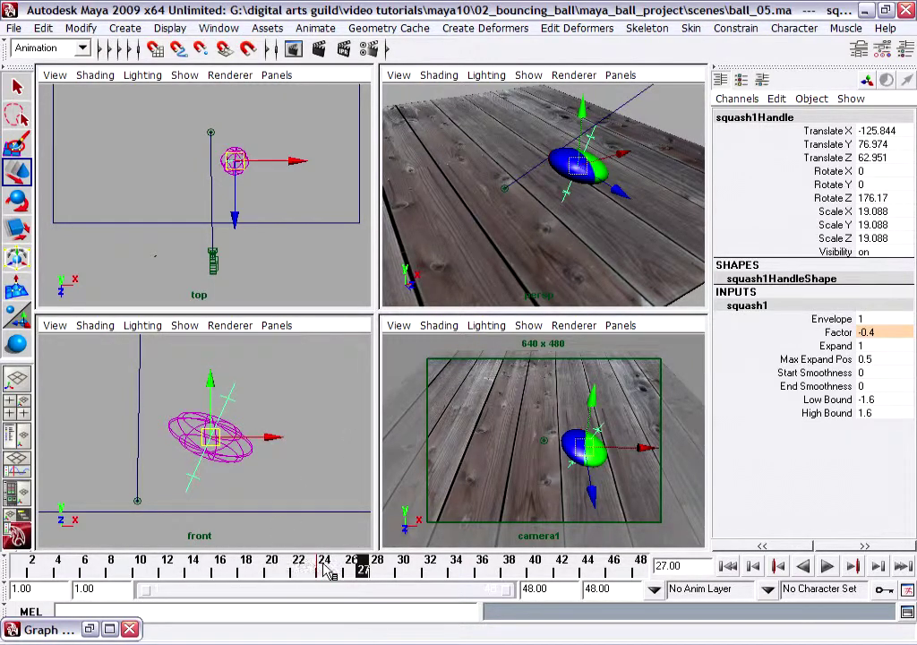
{"action": "left_click_drag", "start_coordinate": [328, 577], "coordinate": [376, 573]}
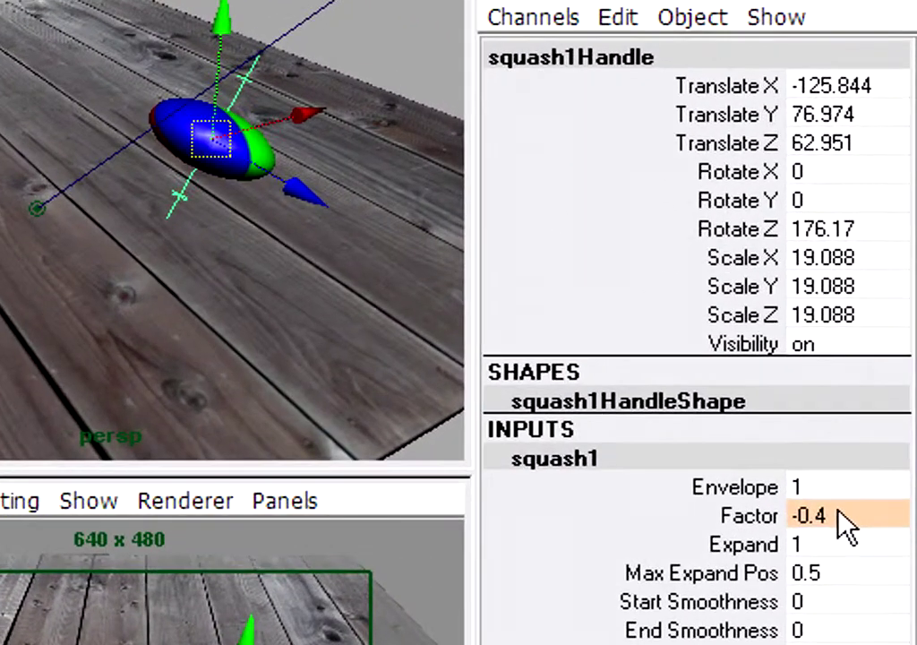
Set the squash1 Factor to 0.3 and key it on frame 28
{"action": "double_click", "coordinate": [839, 516]}
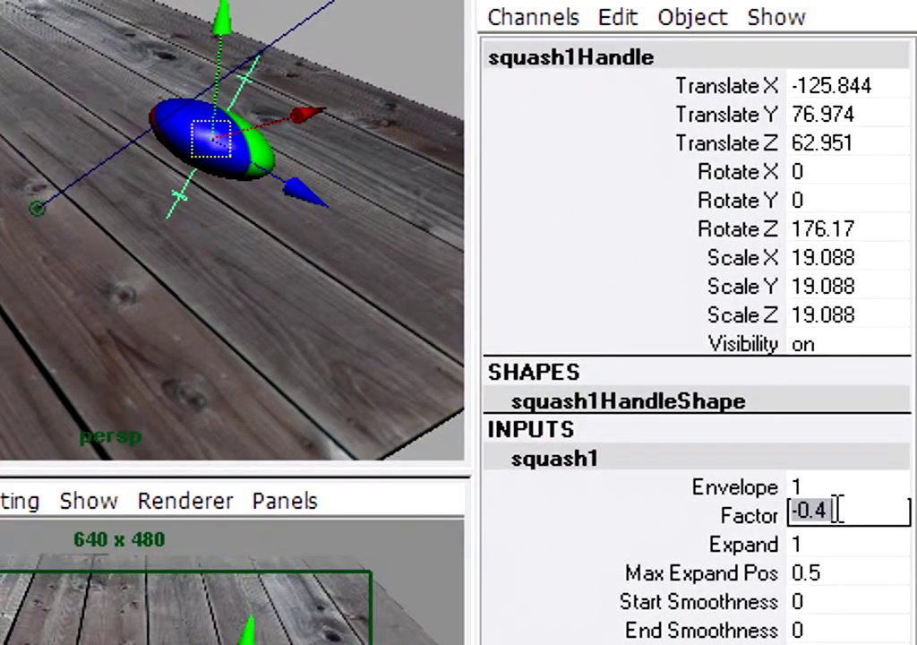
{"action": "type", "text": "-"}
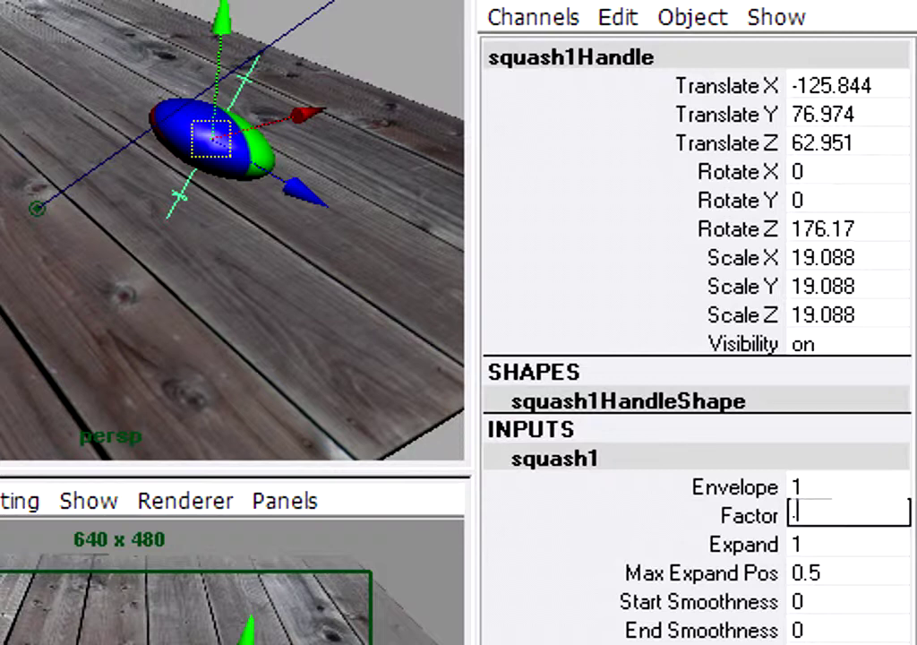
{"action": "type", "text": "3"}
{"action": "key", "text": "Return"}
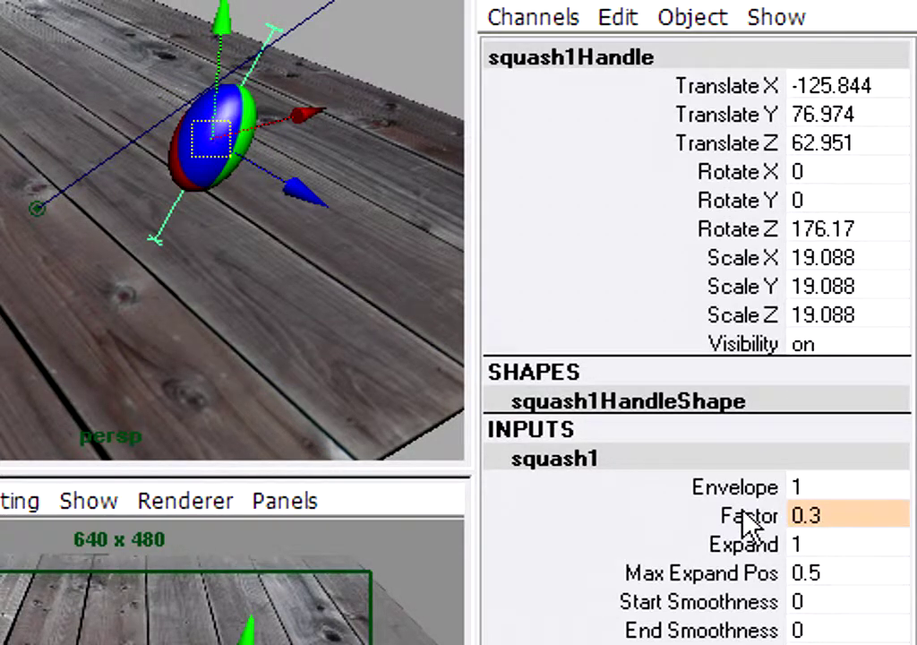
{"action": "left_click", "coordinate": [726, 515]}
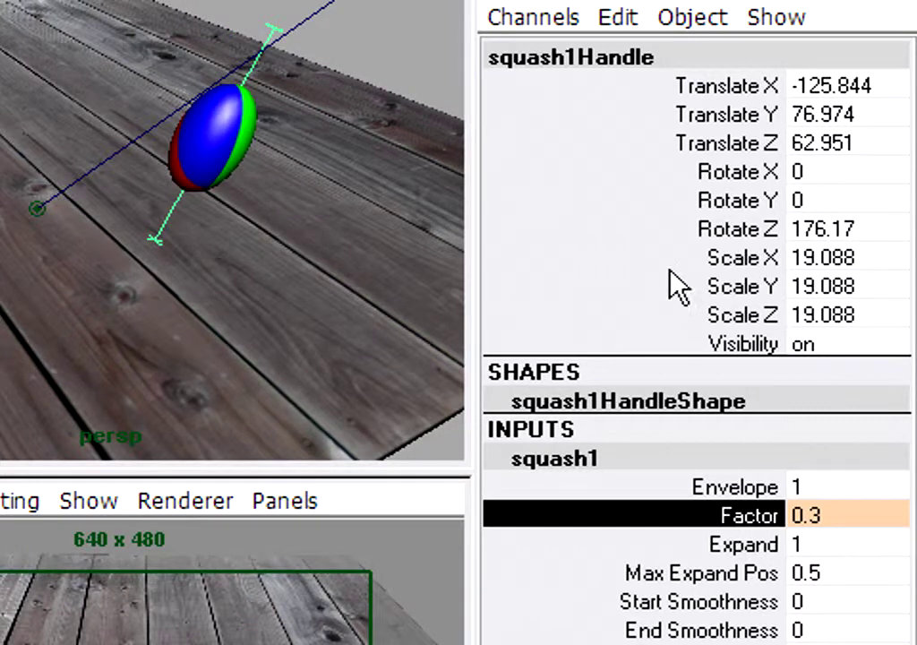
{"action": "left_click", "coordinate": [536, 17]}
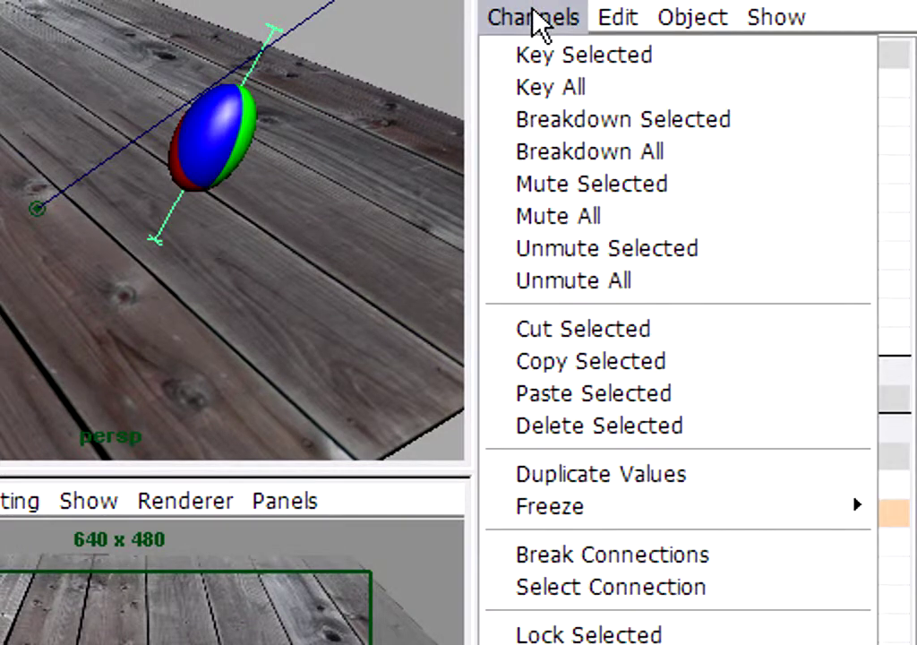
{"action": "left_click", "coordinate": [640, 54]}
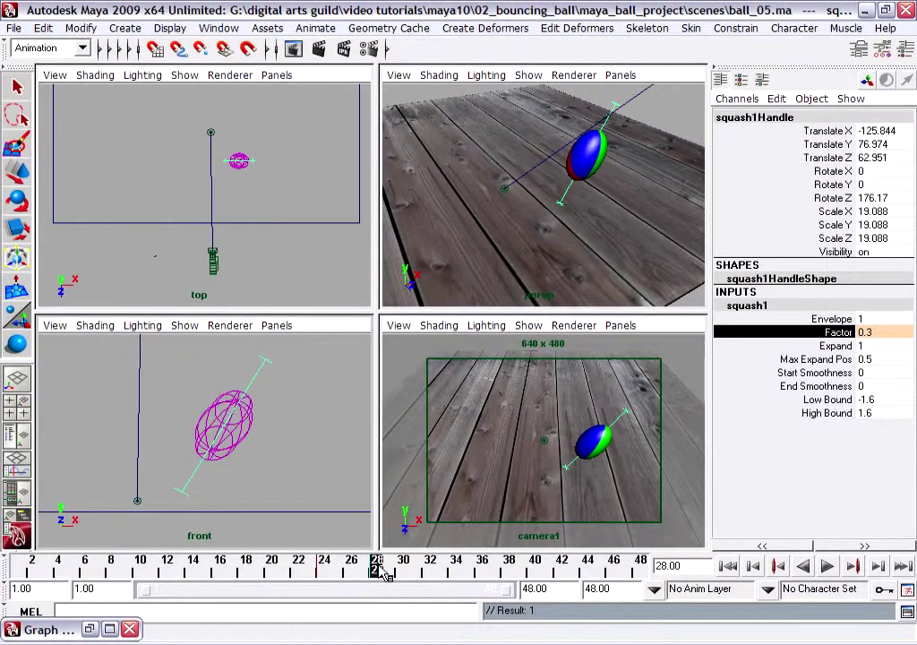
Set the squash1 Factor to -0.2, key it, and review around frame 32
{"action": "left_click_drag", "start_coordinate": [385, 573], "coordinate": [437, 584]}
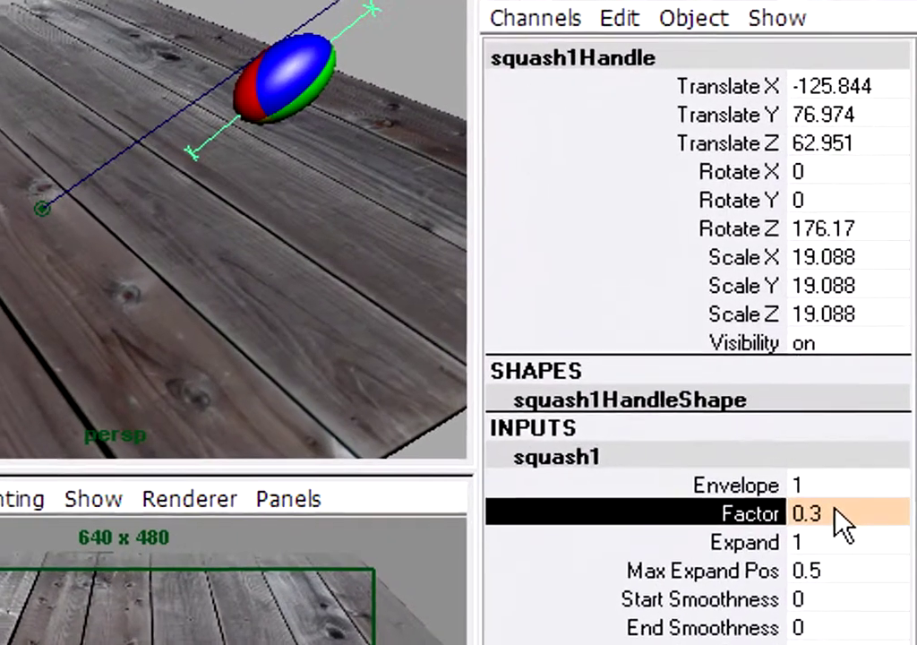
{"action": "left_click", "coordinate": [867, 385]}
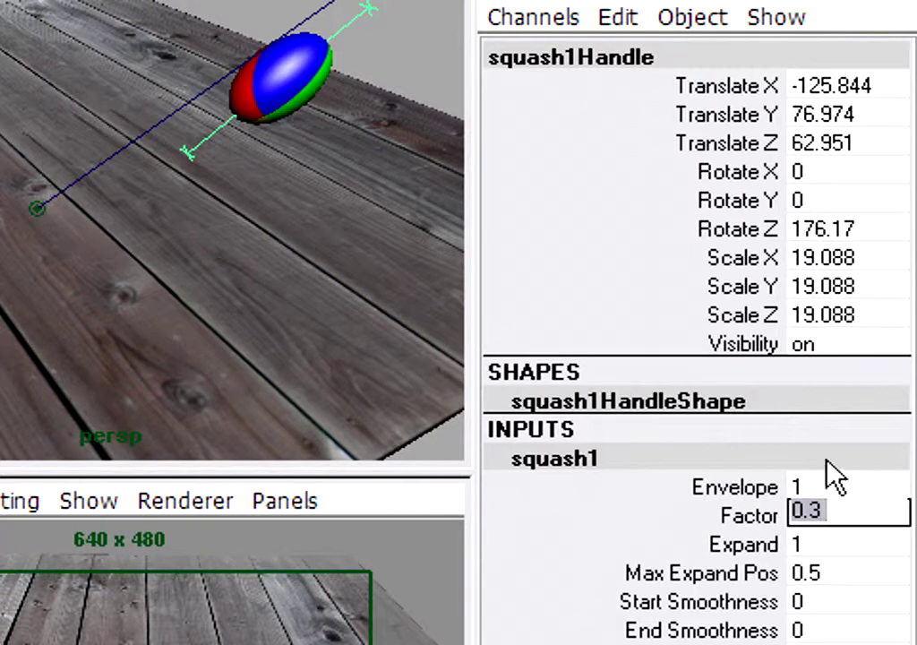
{"action": "type", "text": "-.2"}
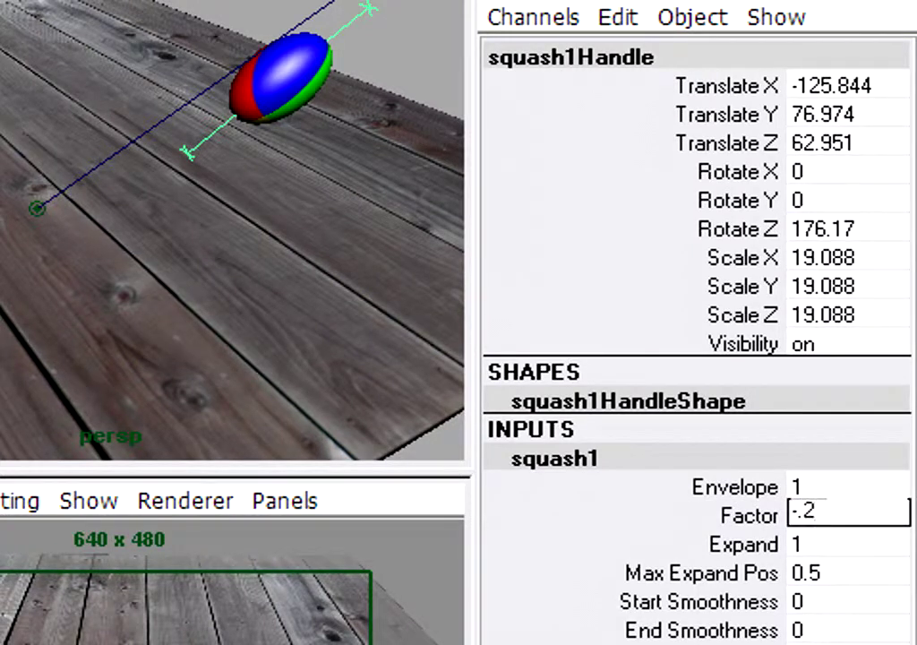
{"action": "key", "text": "Return"}
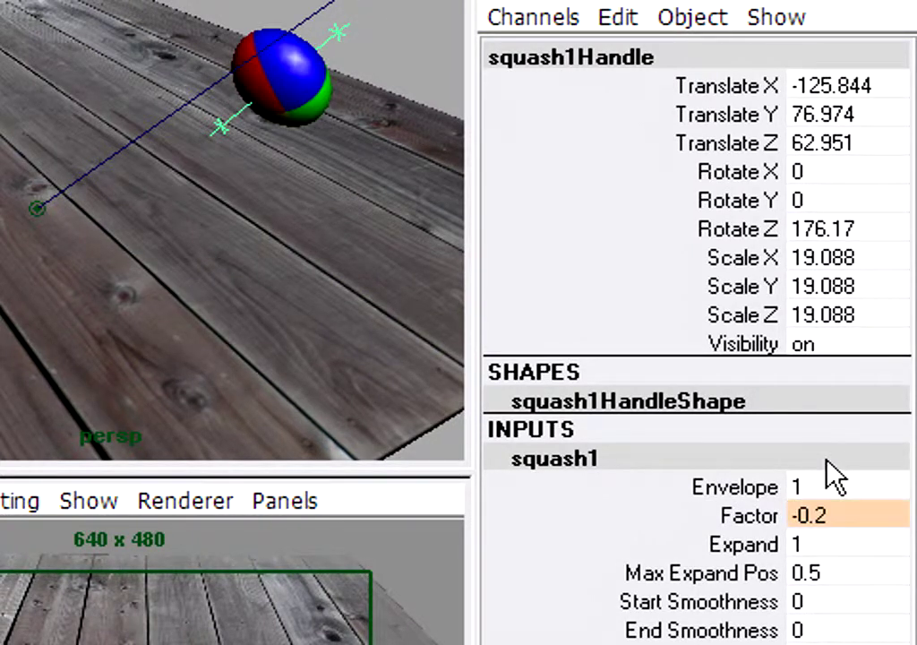
{"action": "left_click", "coordinate": [751, 516]}
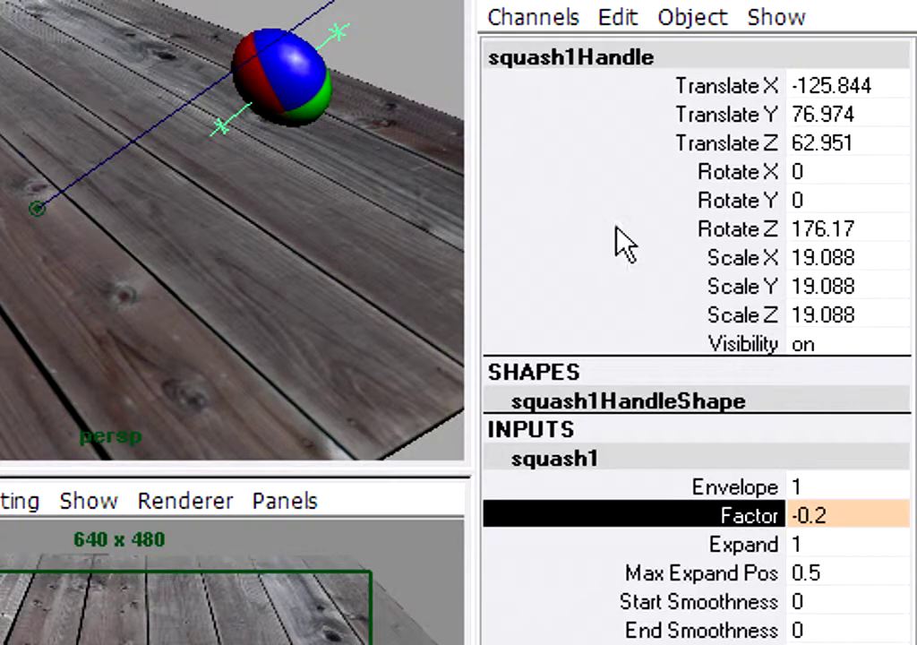
{"action": "left_click", "coordinate": [549, 20]}
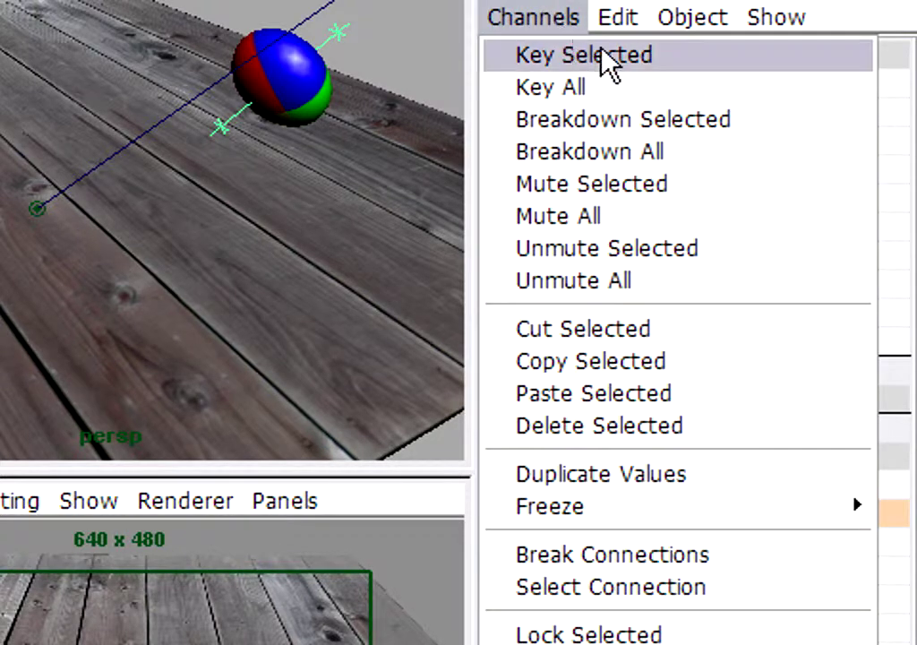
{"action": "left_click", "coordinate": [655, 55]}
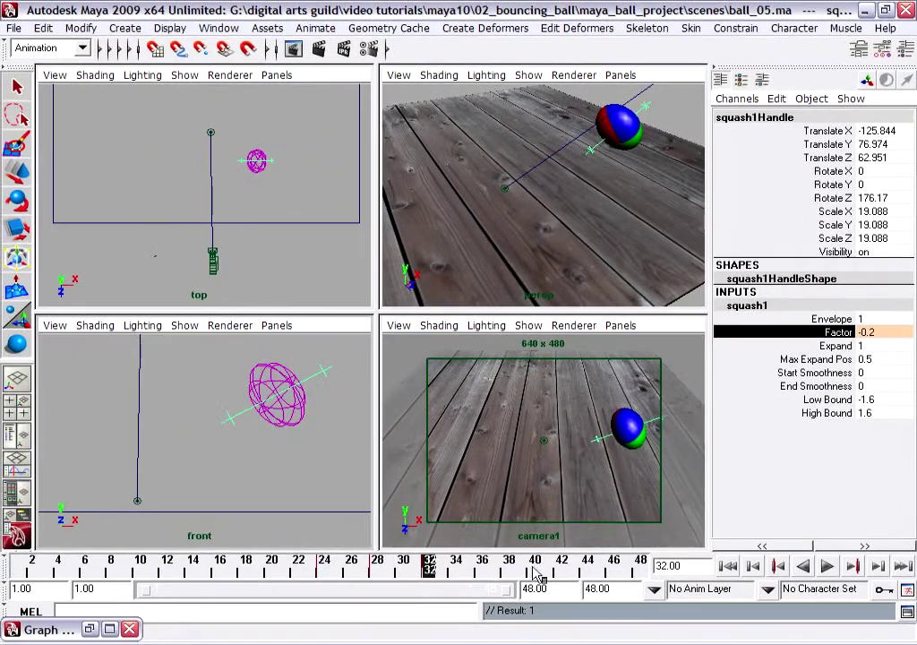
{"action": "left_click", "coordinate": [432, 566]}
{"action": "mouse_move", "coordinate": [431, 566]}
{"action": "left_mouse_down"}
{"action": "mouse_move", "coordinate": [309, 567]}
{"action": "mouse_move", "coordinate": [434, 575]}
{"action": "left_mouse_up"}
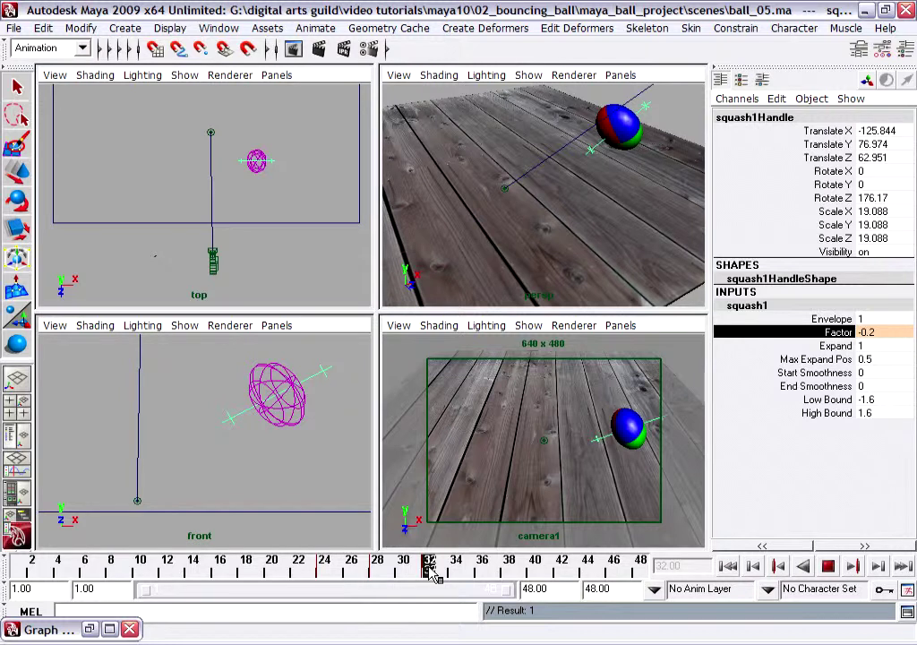
On frame 36, key the squash1 Factor at 0.1, then scrub ahead to frame 40
{"action": "left_click_drag", "start_coordinate": [432, 576], "coordinate": [482, 577]}
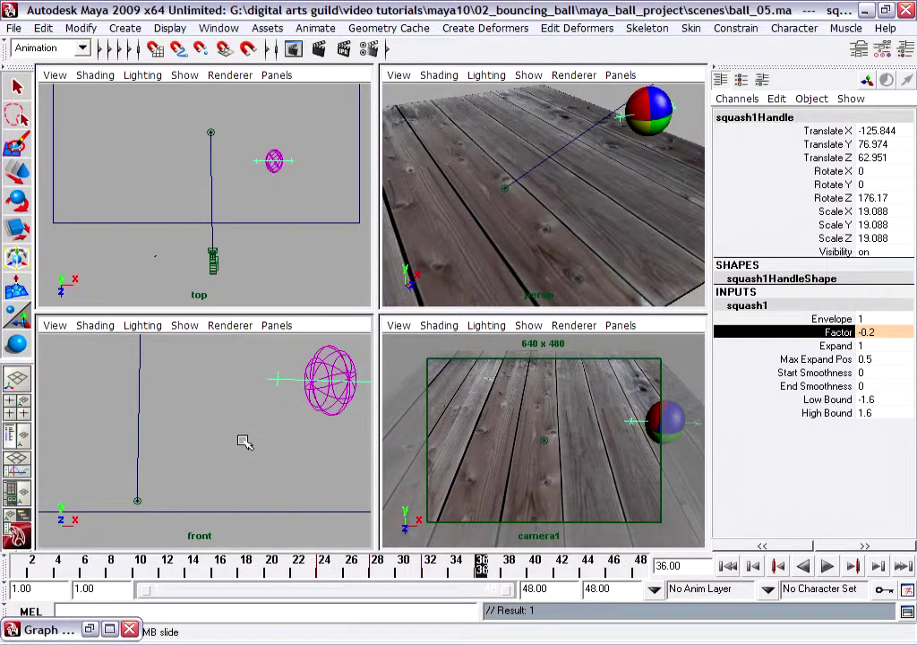
{"action": "middle_click_drag", "start_coordinate": [307, 433], "coordinate": [211, 441], "text": "alt"}
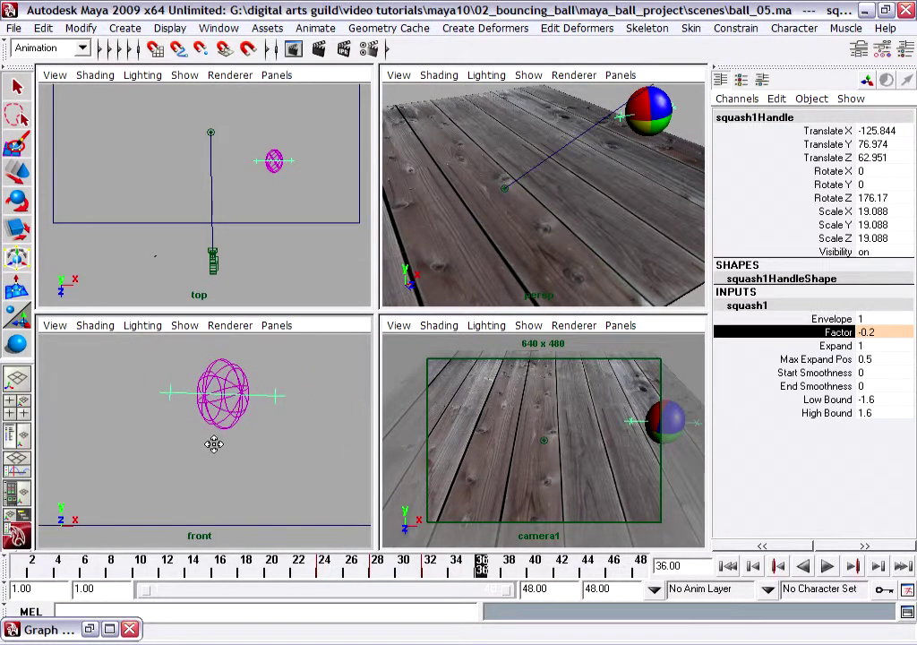
{"action": "left_click", "coordinate": [883, 332]}
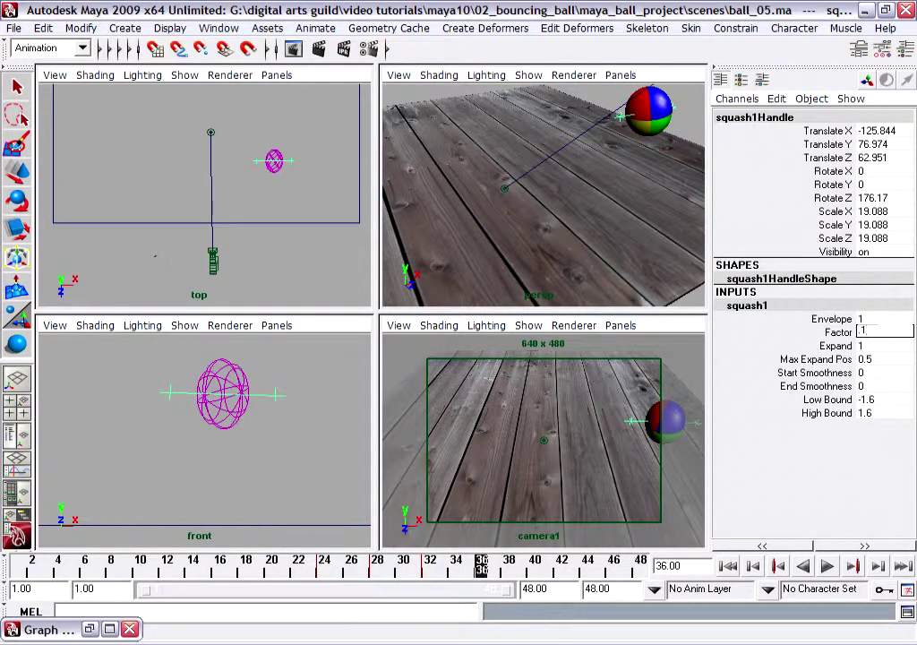
{"action": "key", "text": "Return"}
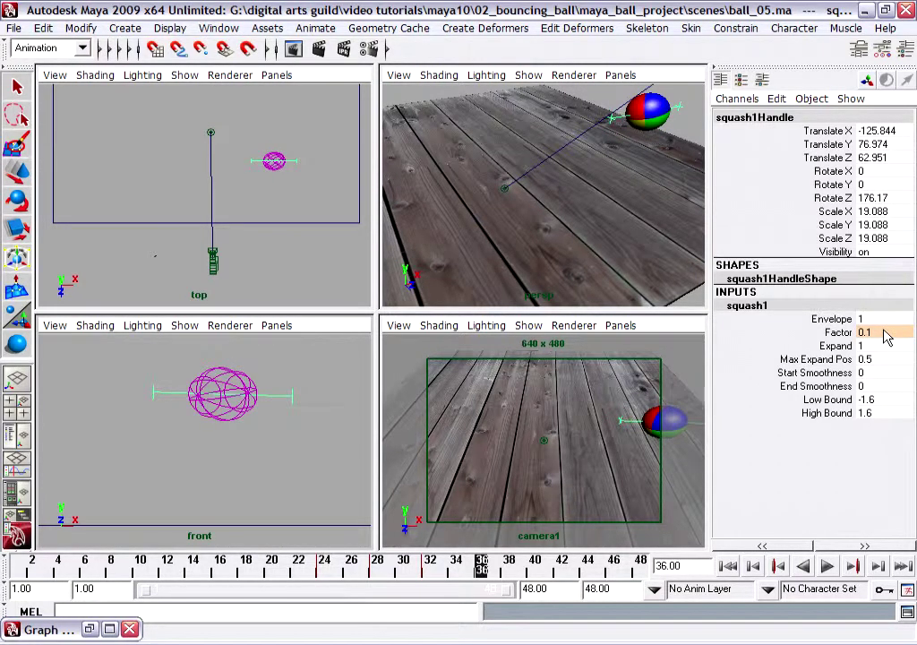
{"action": "left_click", "coordinate": [842, 333]}
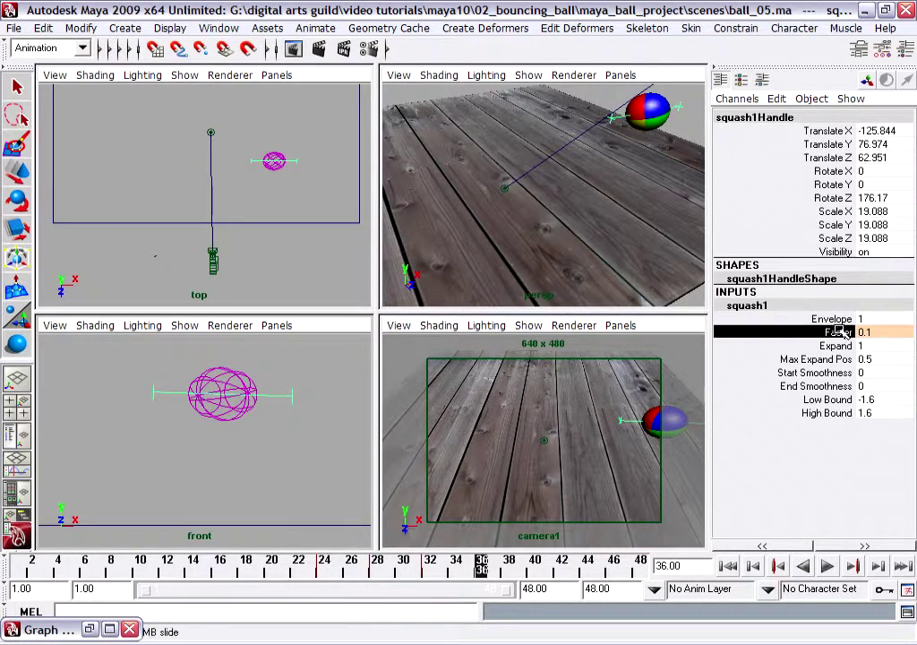
{"action": "left_click", "coordinate": [740, 99]}
{"action": "left_click", "coordinate": [756, 118]}
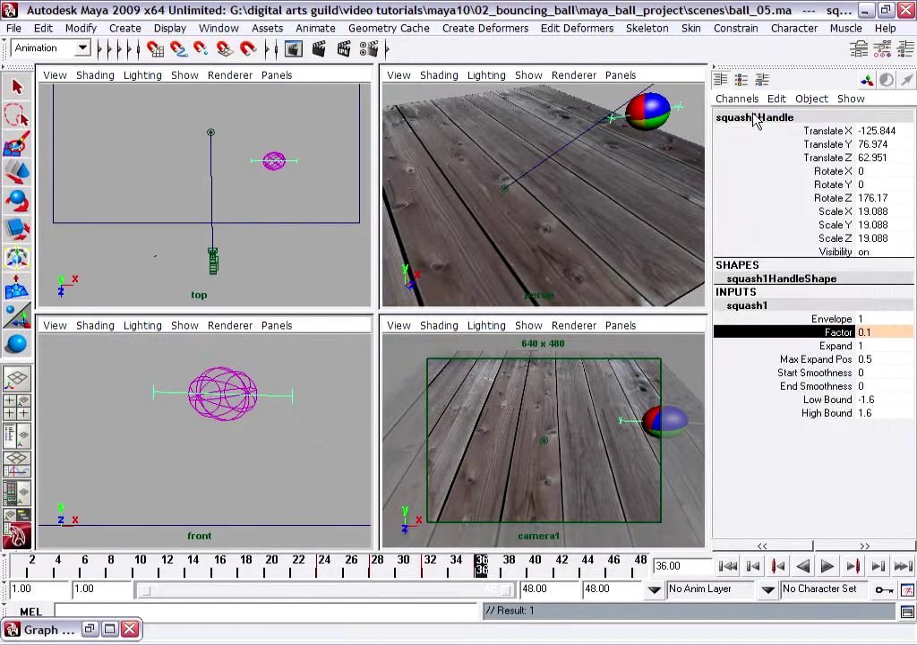
{"action": "mouse_move", "coordinate": [488, 574]}
{"action": "left_mouse_down"}
{"action": "mouse_move", "coordinate": [323, 578]}
{"action": "mouse_move", "coordinate": [500, 570]}
{"action": "mouse_move", "coordinate": [471, 572]}
{"action": "mouse_move", "coordinate": [491, 581]}
{"action": "left_mouse_up"}
{"action": "left_click_drag", "start_coordinate": [484, 573], "coordinate": [535, 574]}
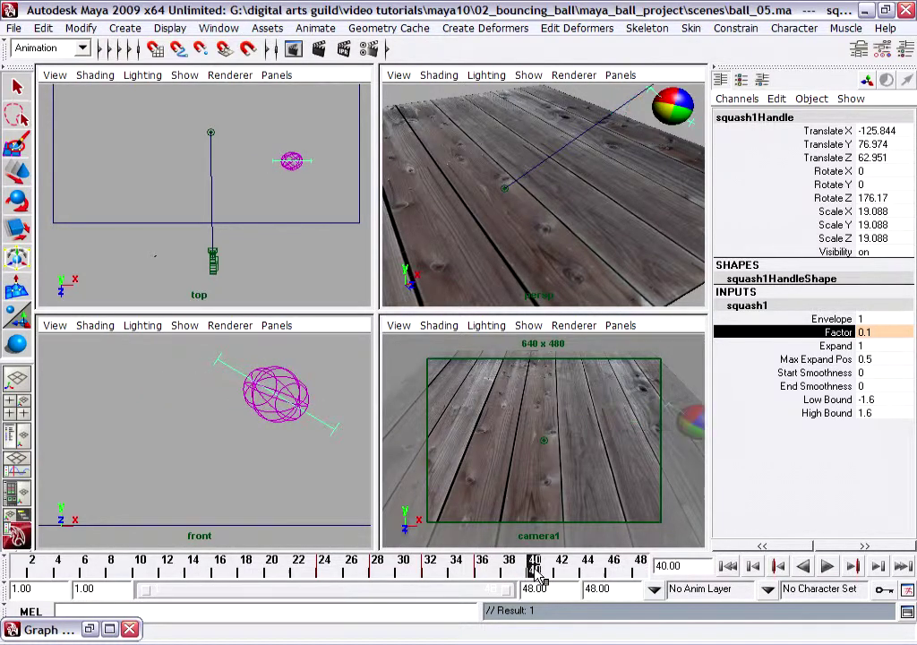
Set squash1 Factor to 0 and key it at frame 40
{"action": "left_click", "coordinate": [882, 332]}
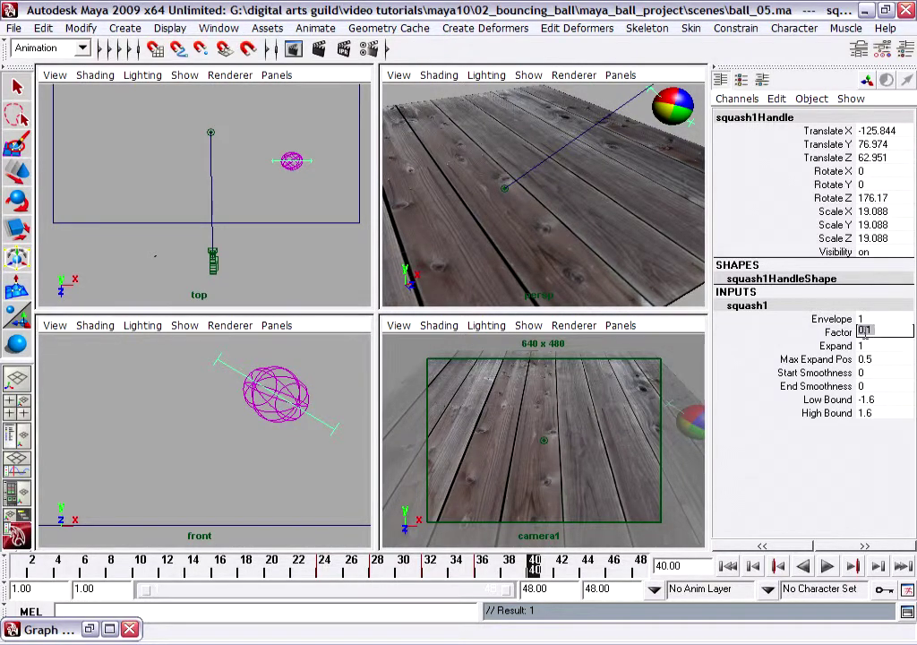
{"action": "type", "text": "0"}
{"action": "key", "text": "Return"}
{"action": "left_click", "coordinate": [833, 333]}
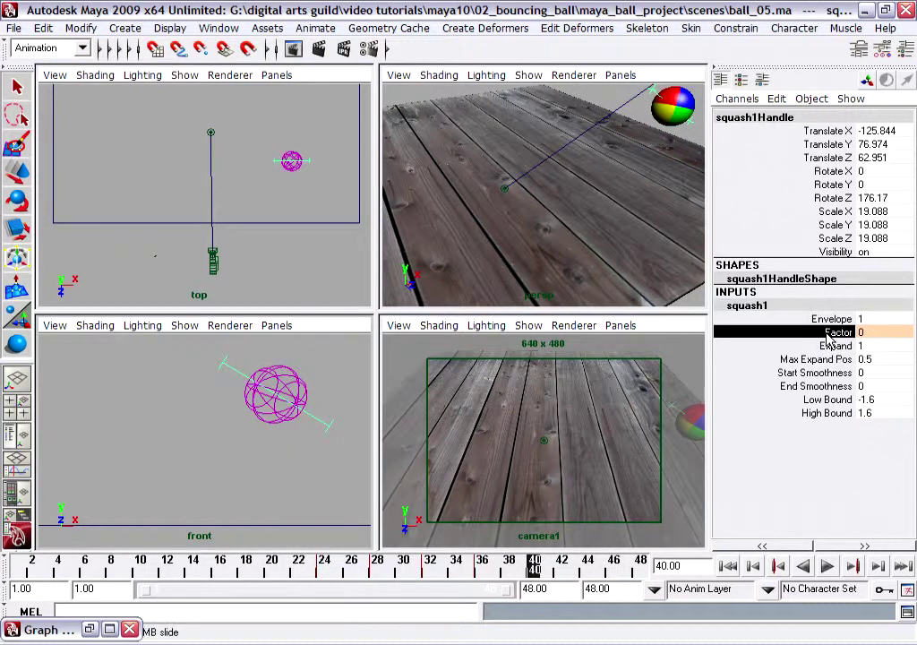
{"action": "left_click", "coordinate": [740, 99]}
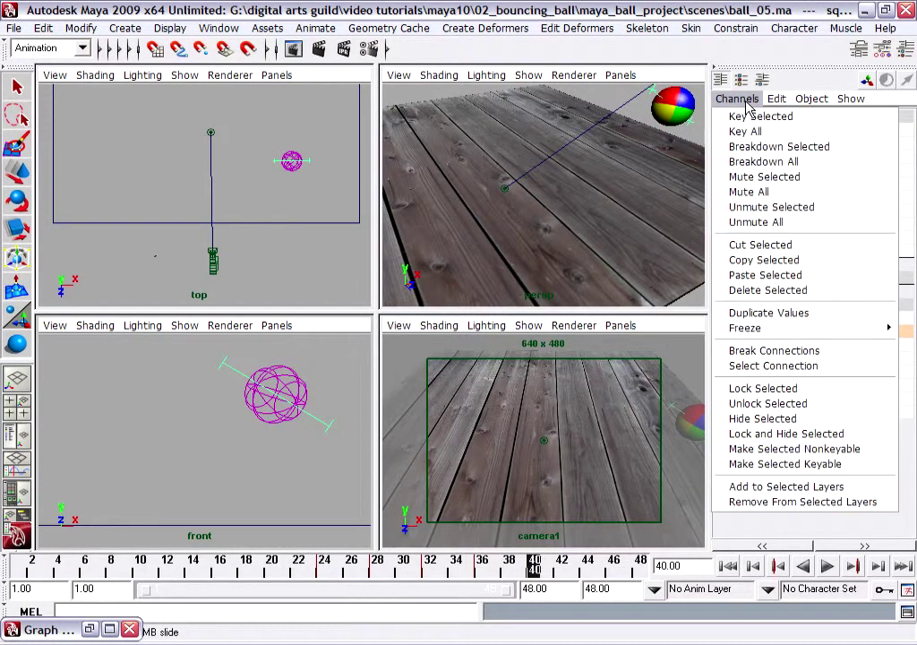
{"action": "left_click", "coordinate": [749, 122]}
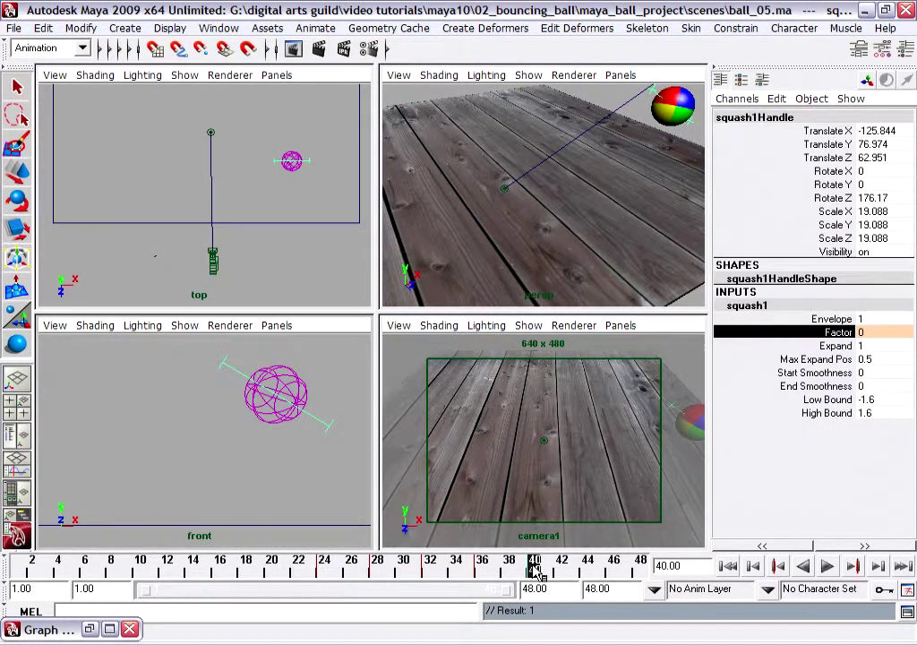
{"action": "left_click_drag", "start_coordinate": [534, 566], "coordinate": [322, 602]}
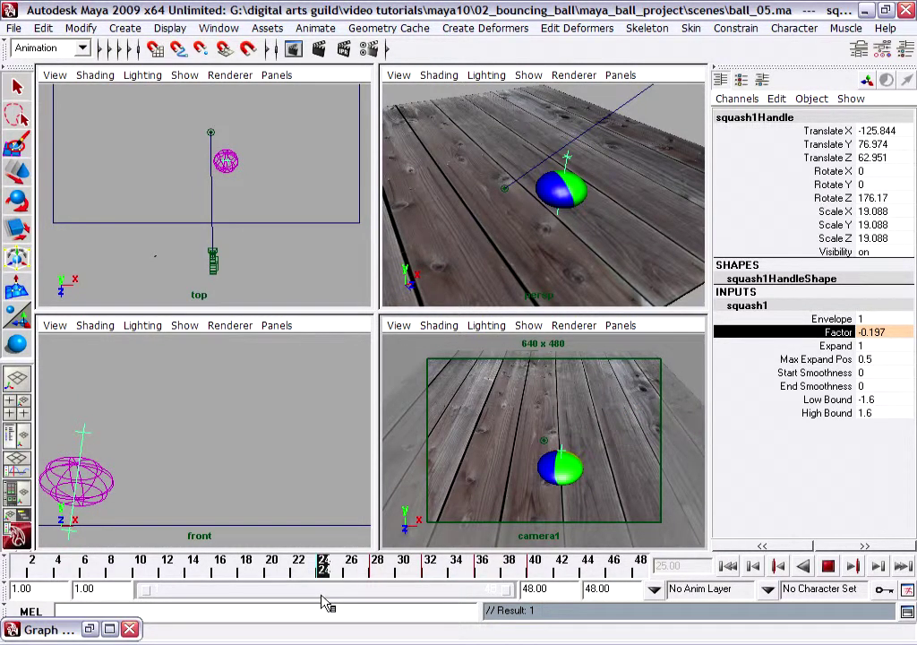
Play the bounce from the start, stop at frame 34, then return to impact frame 24
{"action": "left_click", "coordinate": [729, 566]}
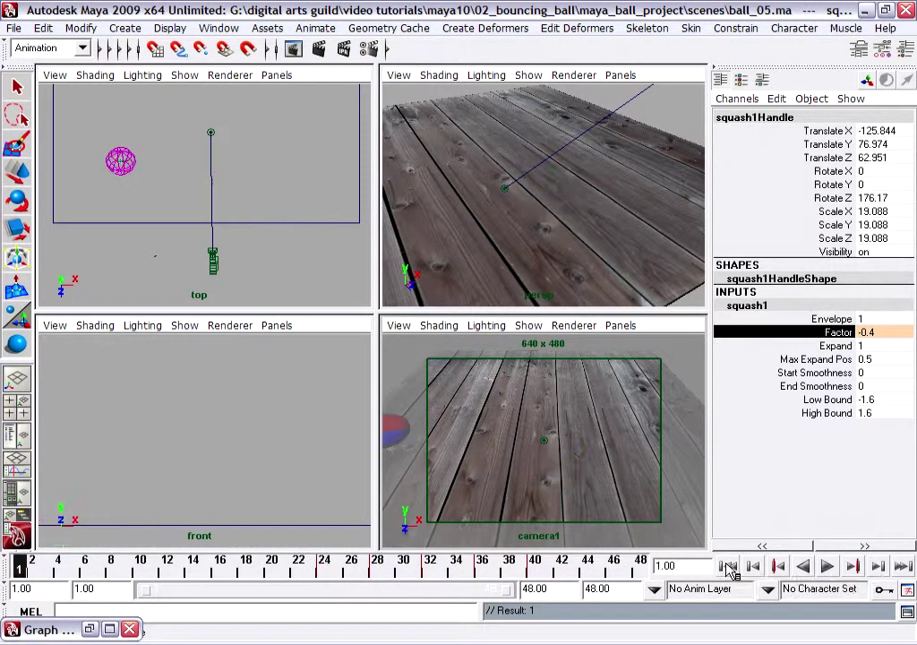
{"action": "left_click", "coordinate": [825, 566]}
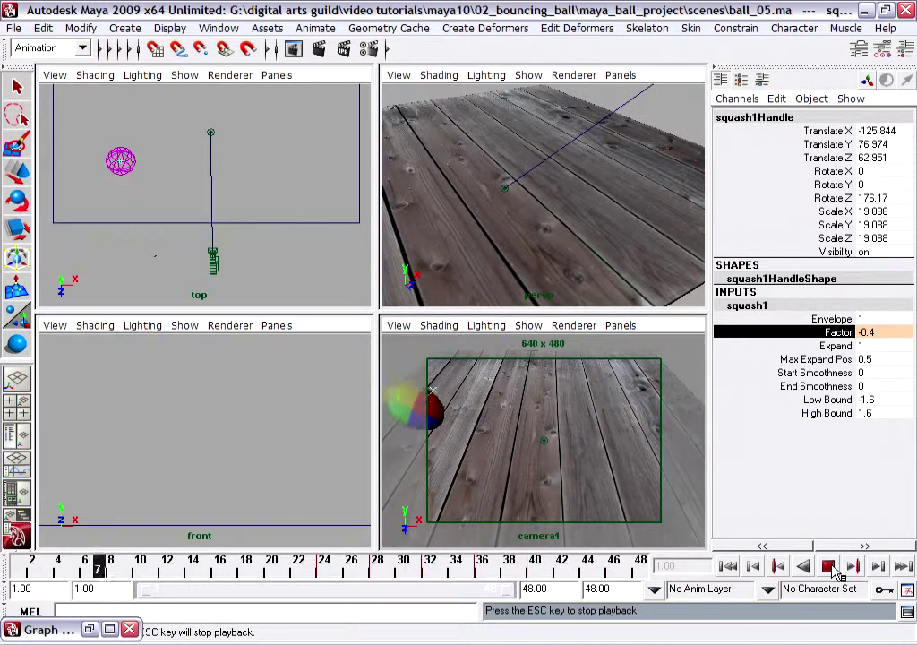
{"action": "left_click", "coordinate": [828, 566]}
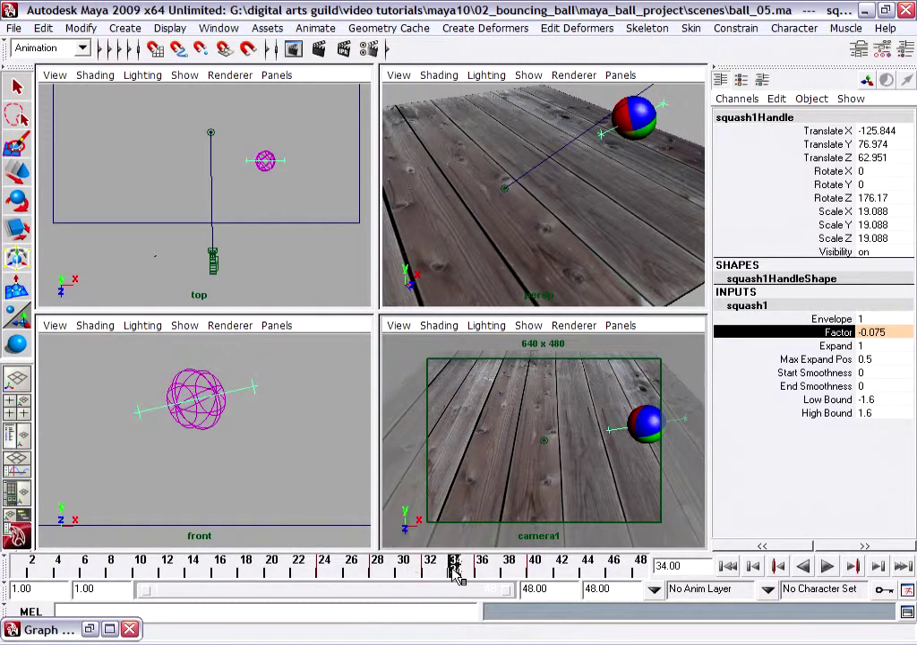
{"action": "left_click_drag", "start_coordinate": [452, 571], "coordinate": [327, 579]}
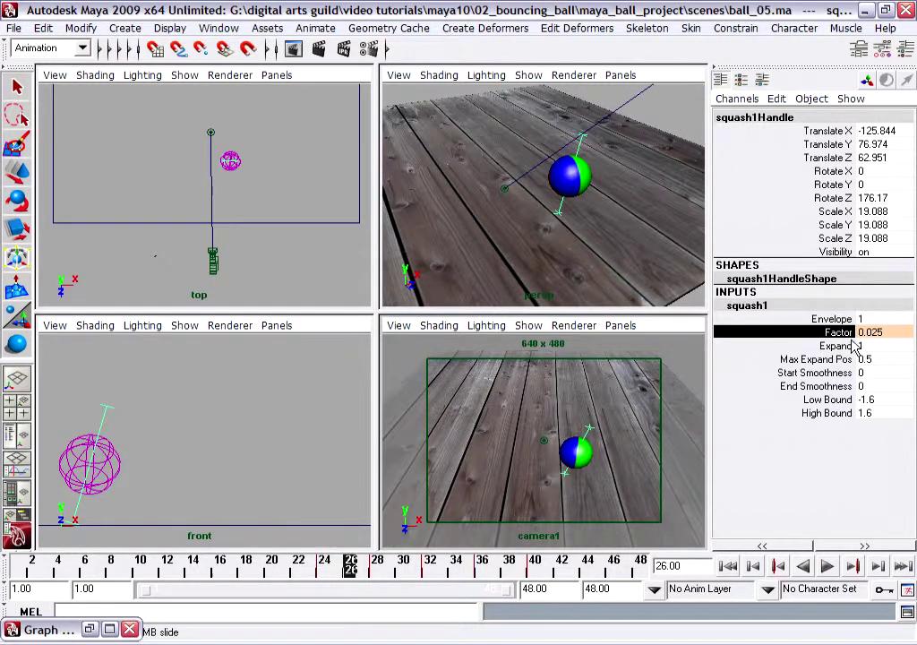
{"action": "left_click", "coordinate": [326, 578]}
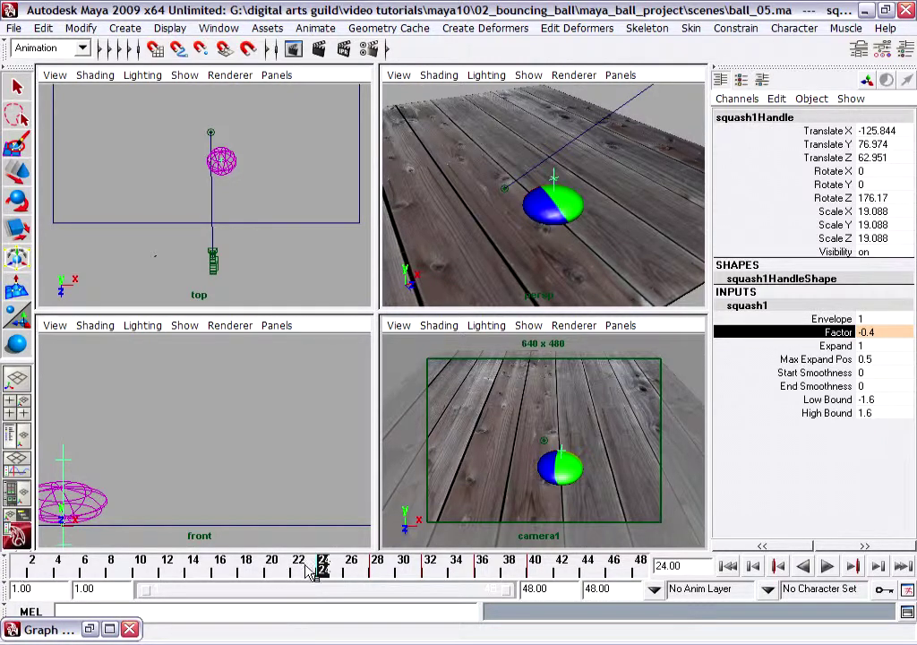
Key squash1 Factor at 0 on frame 1, then play the bounce animation
{"action": "left_click_drag", "start_coordinate": [327, 573], "coordinate": [20, 570]}
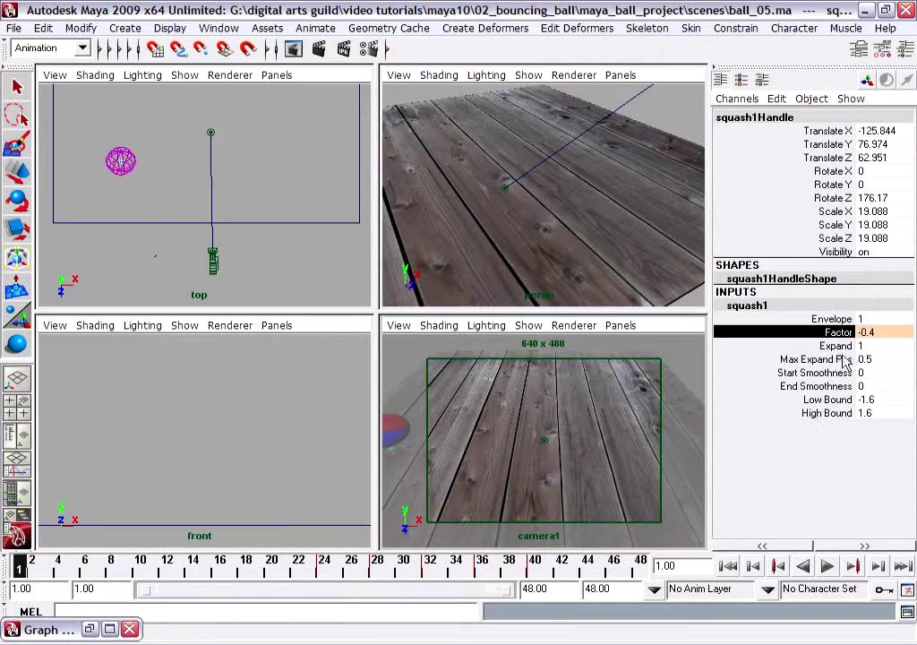
{"action": "left_click", "coordinate": [874, 332]}
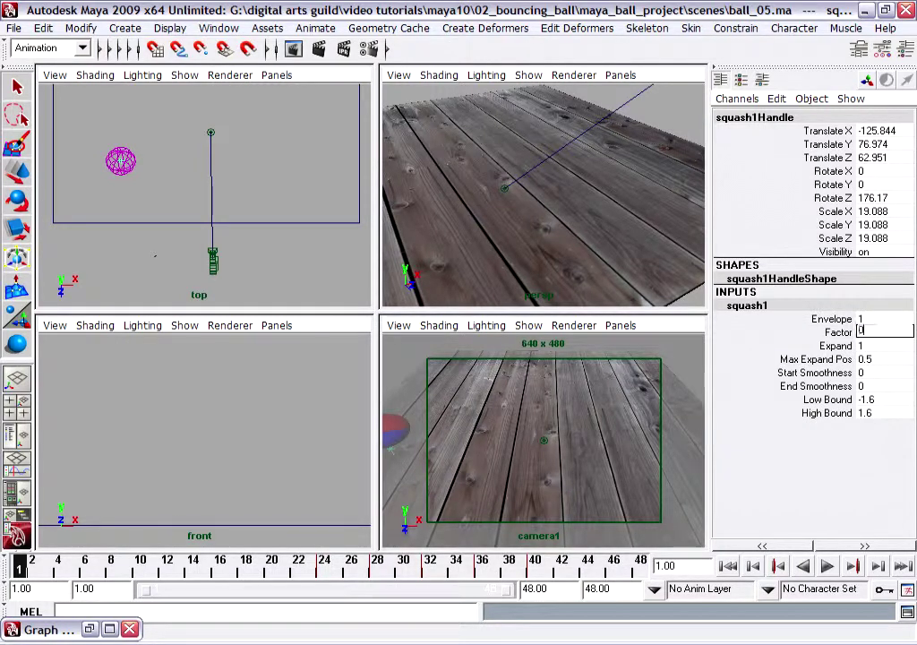
{"action": "type", "text": "0"}
{"action": "key", "text": "Return"}
{"action": "left_click", "coordinate": [842, 333]}
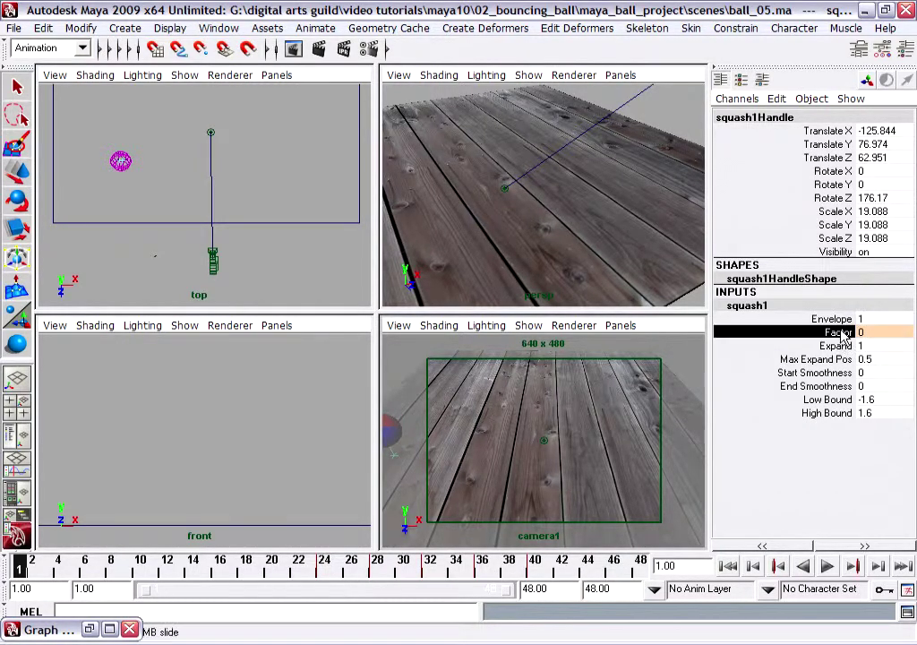
{"action": "left_click", "coordinate": [733, 100]}
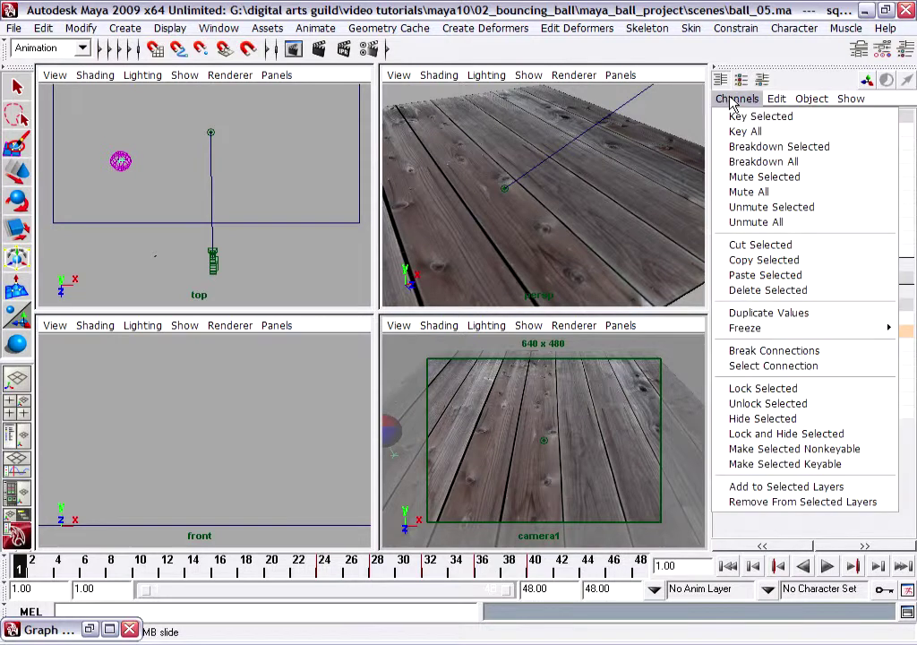
{"action": "left_click", "coordinate": [740, 121]}
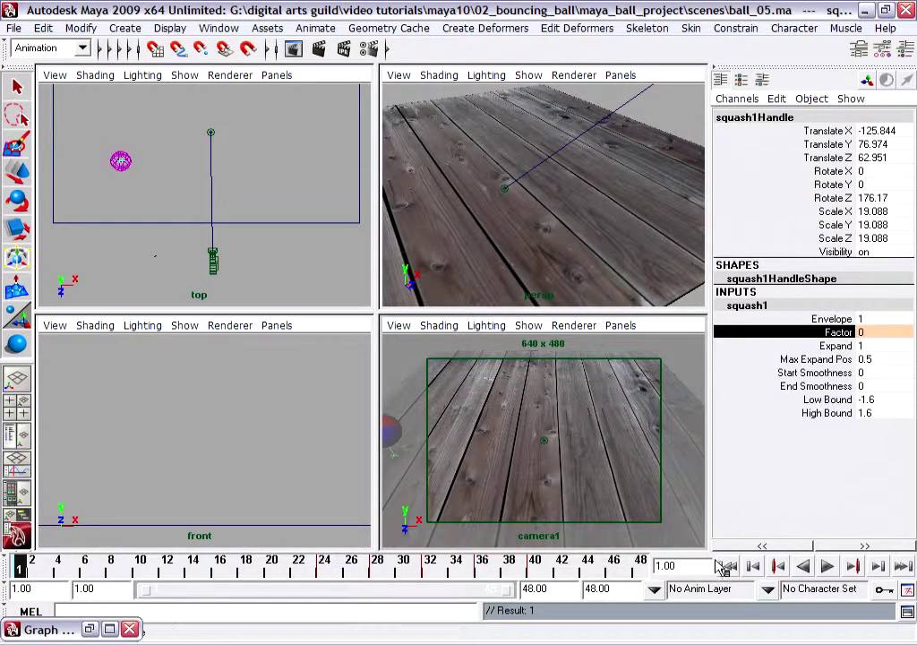
{"action": "left_click", "coordinate": [828, 567]}
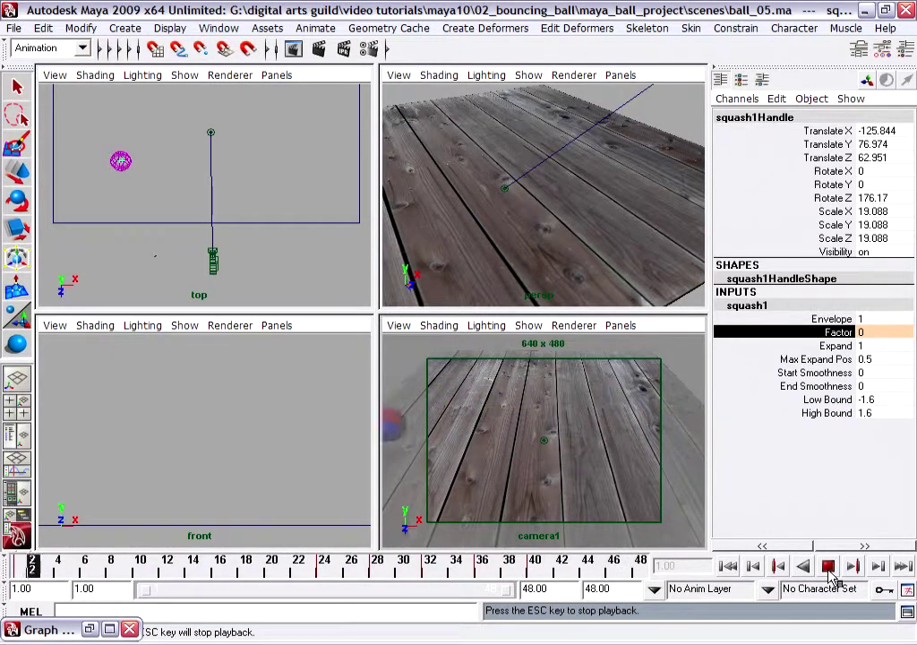
{"action": "left_click", "coordinate": [85, 567]}
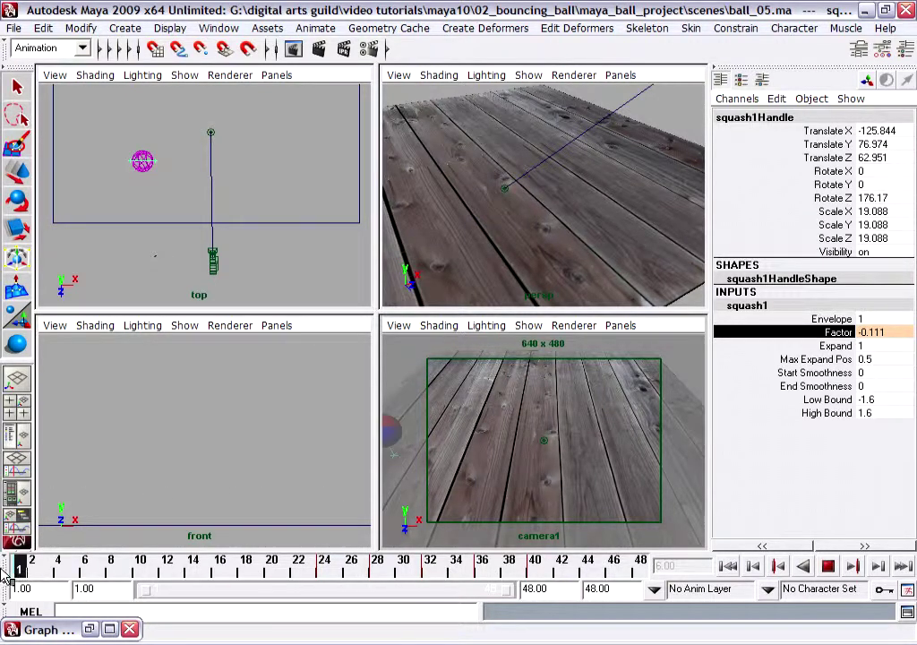
{"action": "key", "text": "alt+shift+v"}
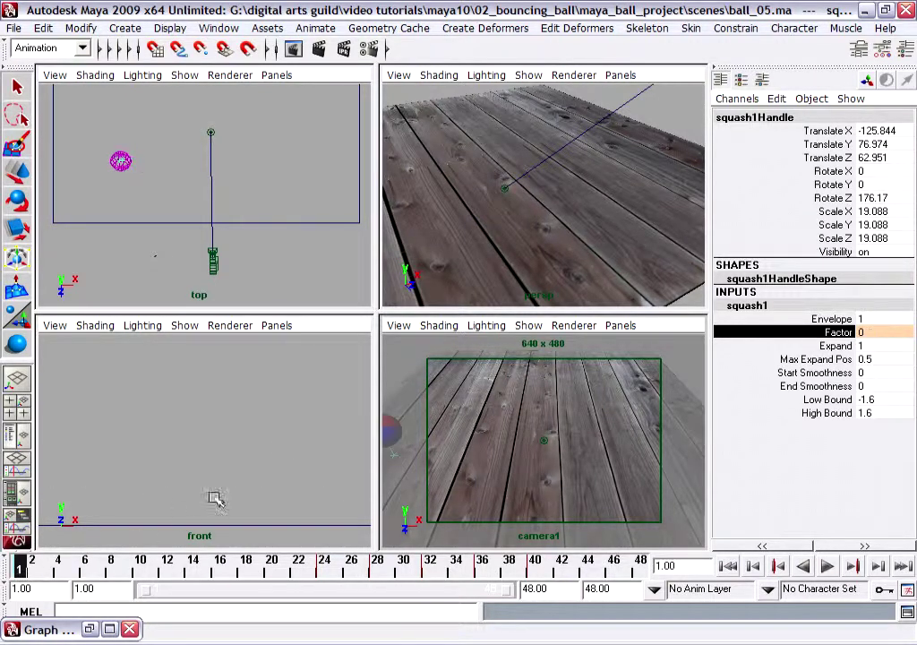
{"action": "scroll", "coordinate": [282, 451], "scroll_direction": "down", "scroll_amount": 3}
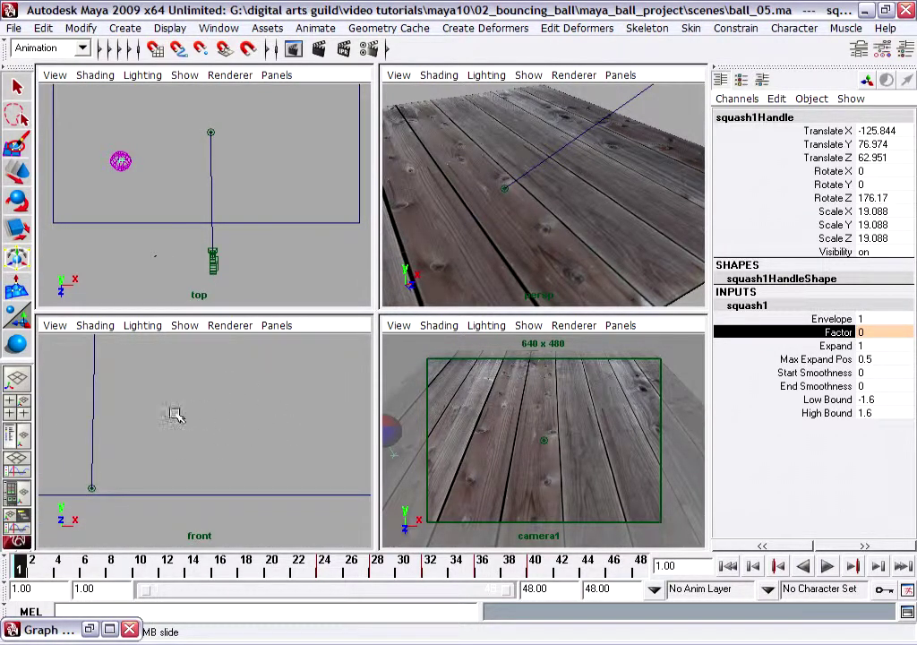
{"action": "middle_click_drag", "start_coordinate": [156, 409], "coordinate": [227, 437], "text": "alt"}
{"action": "scroll", "coordinate": [150, 457], "scroll_direction": "up", "scroll_amount": 1}
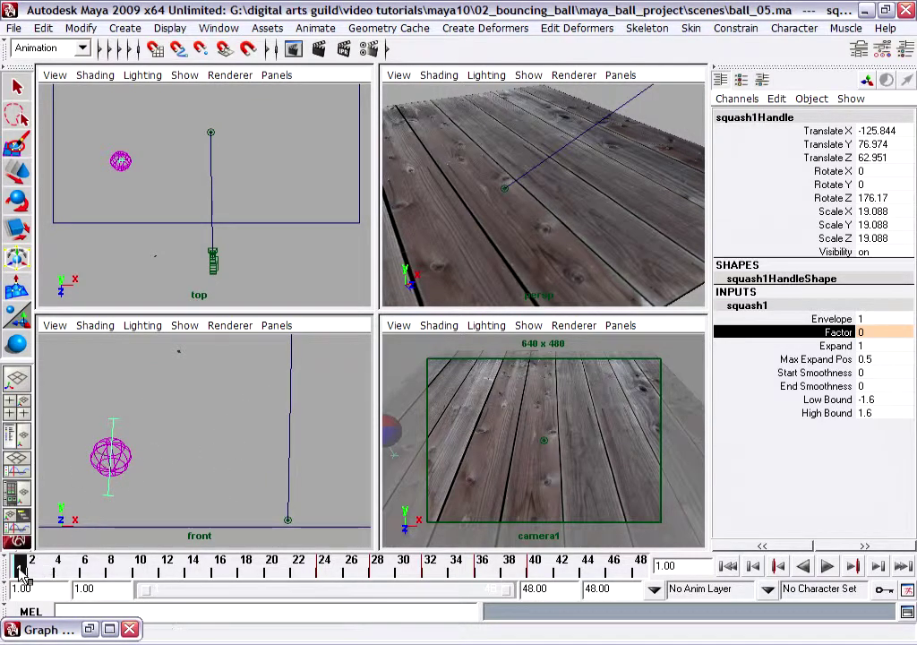
{"action": "key", "text": "alt+v"}
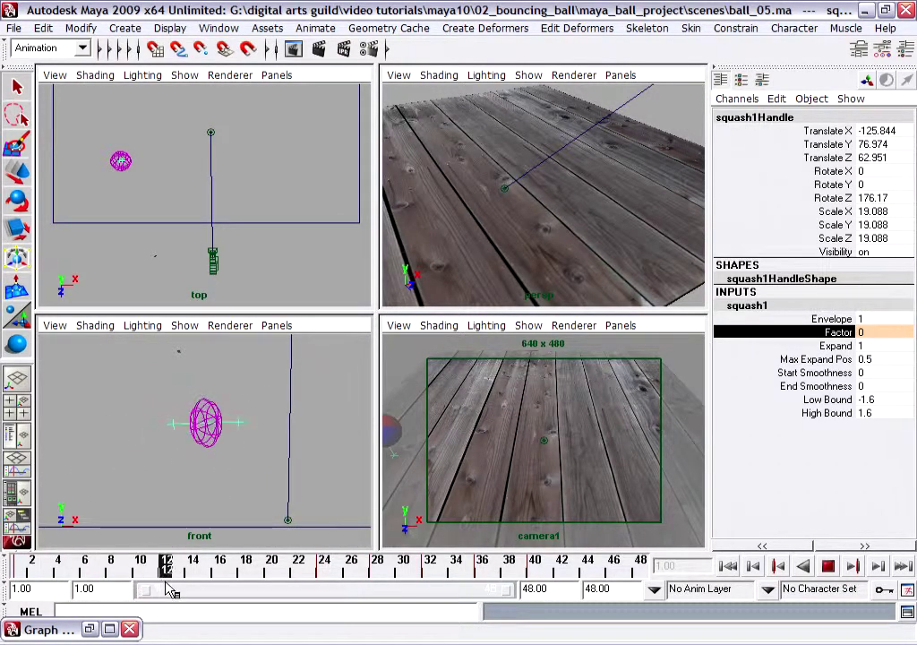
{"action": "key", "text": "alt+shift+v"}
{"action": "key", "text": "Escape"}
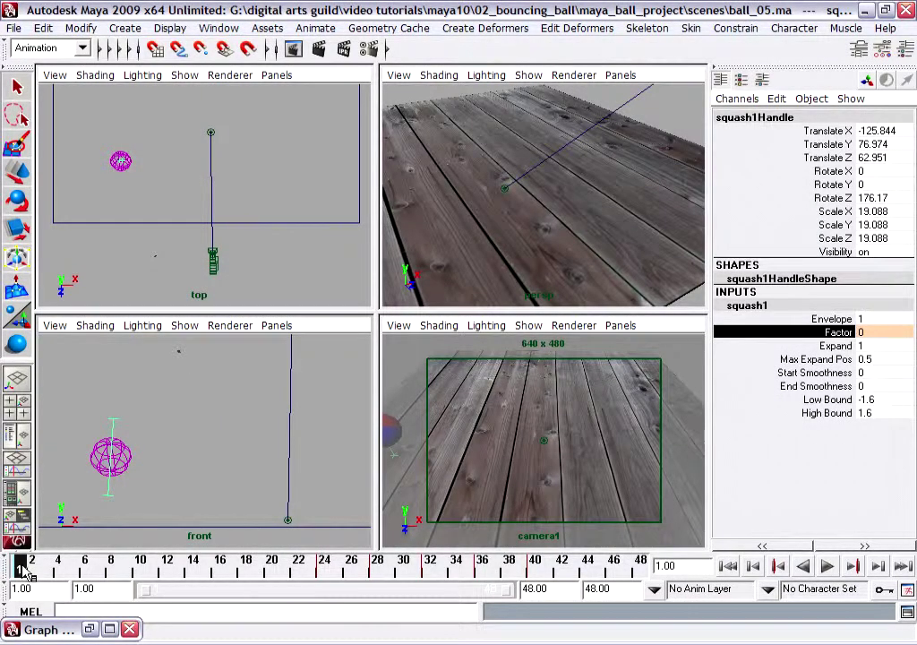
{"action": "key", "text": "alt+v"}
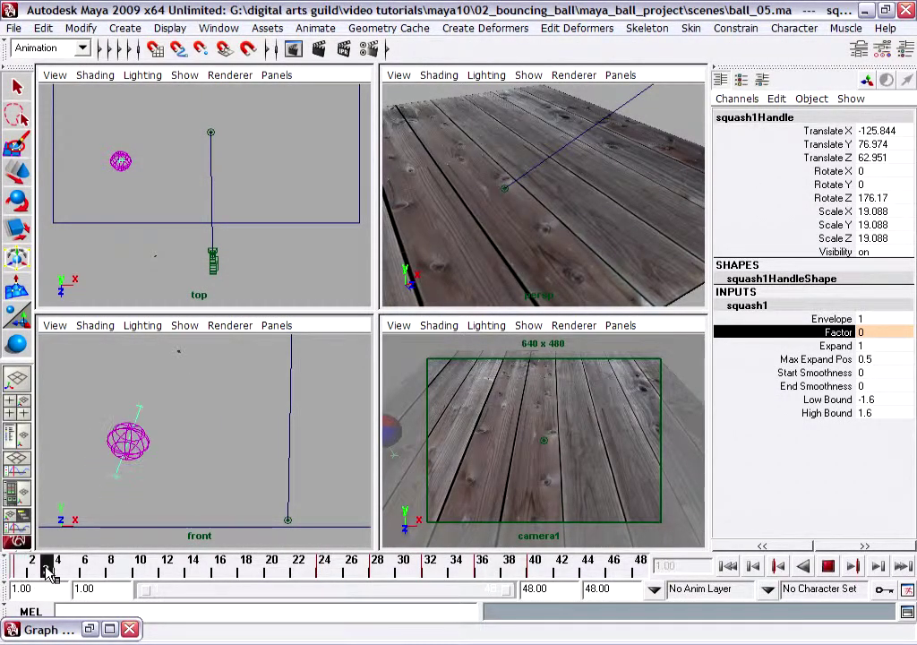
{"action": "left_click", "coordinate": [324, 566]}
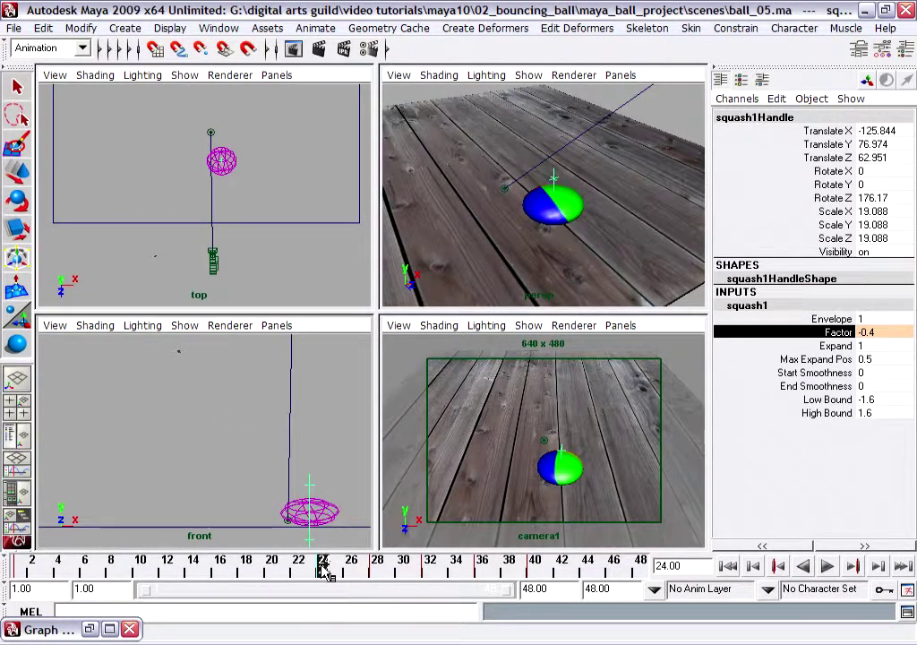
{"action": "key", "text": "alt+v"}
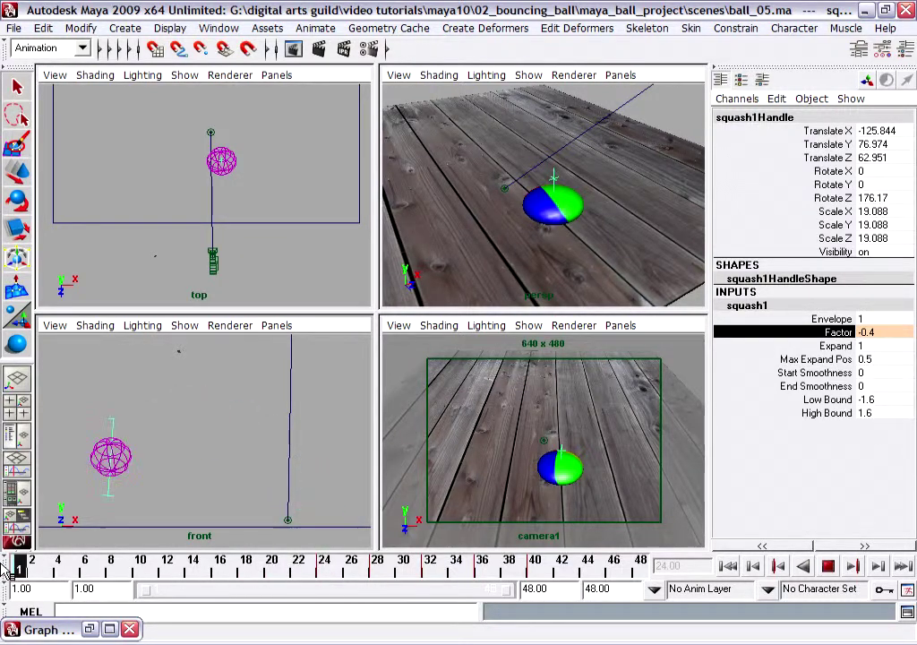